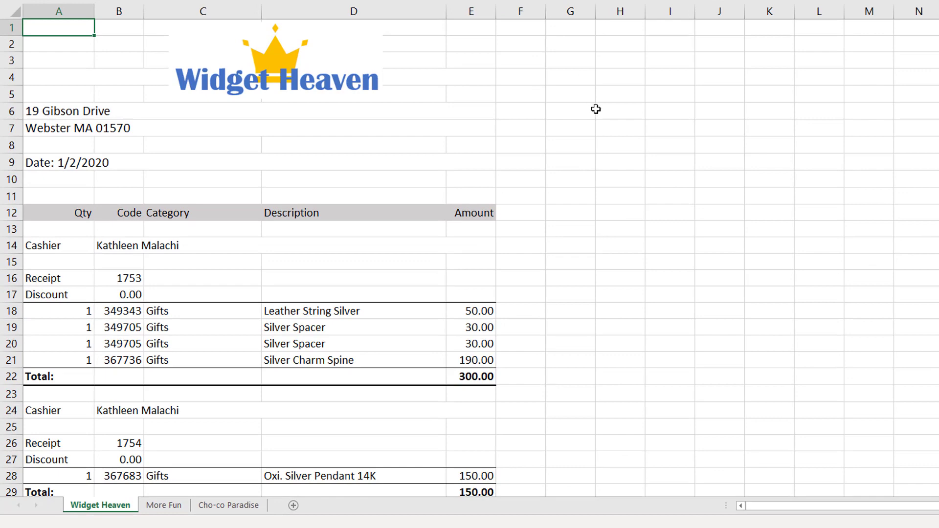
- Flip through the More Fun and Cho-co Paradise sheets, then scroll through the Widget Heaven receipts
{"action": "left_click", "coordinate": [172, 507]}
{"action": "left_click", "coordinate": [214, 509]}
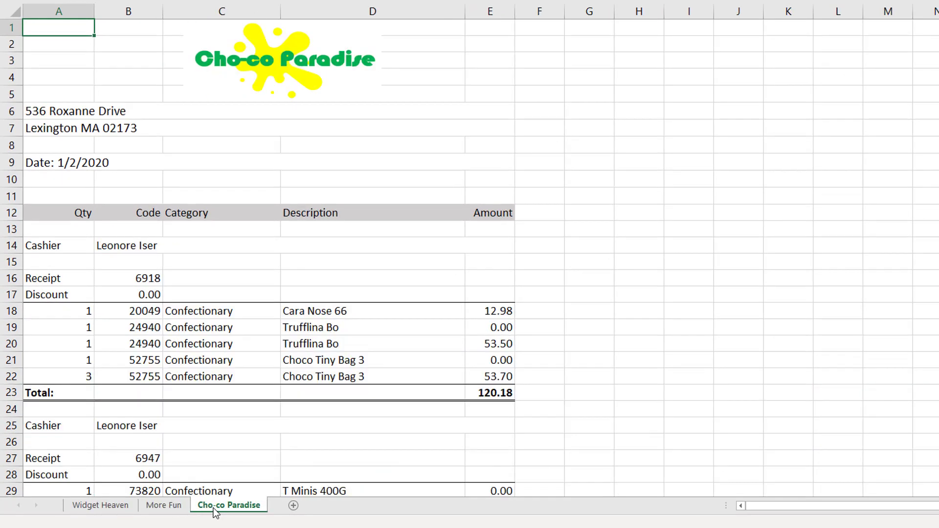
{"action": "left_click", "coordinate": [94, 505]}
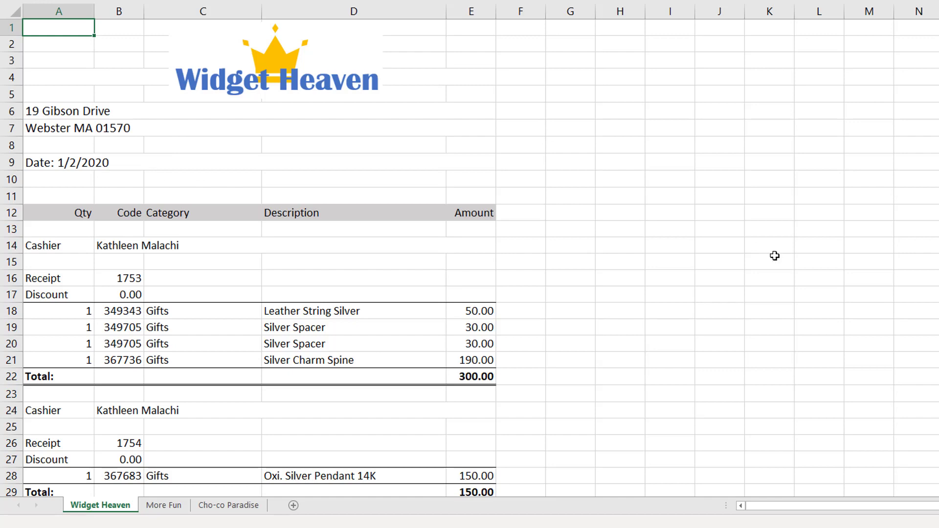
{"action": "scroll", "coordinate": [645, 295], "scroll_direction": "down", "scroll_amount": 4}
{"action": "scroll", "coordinate": [645, 295], "scroll_direction": "up", "scroll_amount": 1}
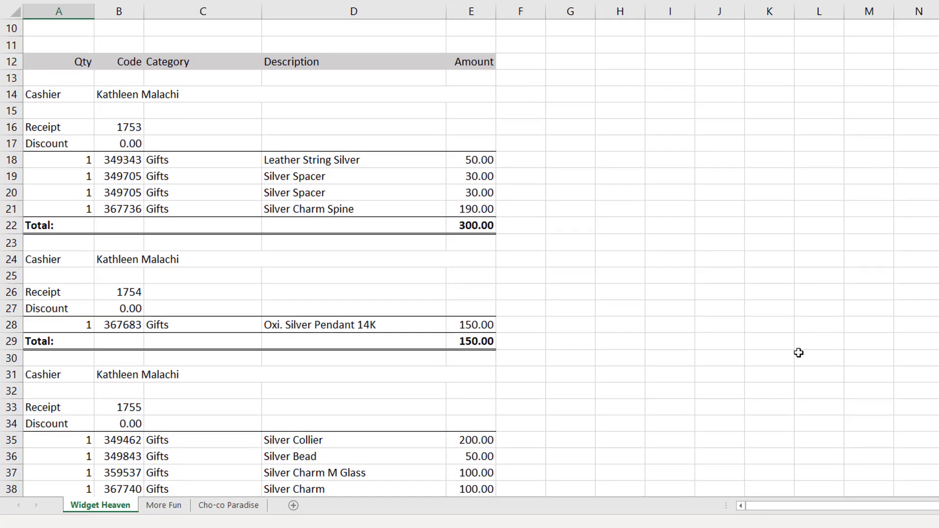
{"action": "scroll", "coordinate": [645, 295], "scroll_direction": "down", "scroll_amount": 1}
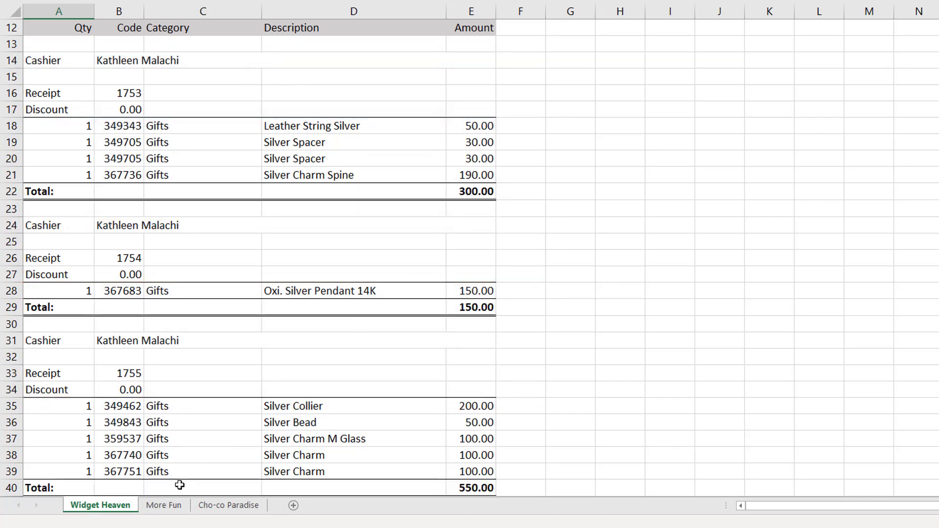
- Scroll through the More Fun receipts, then move on to the Cho-co Paradise sheet
{"action": "left_click", "coordinate": [163, 504]}
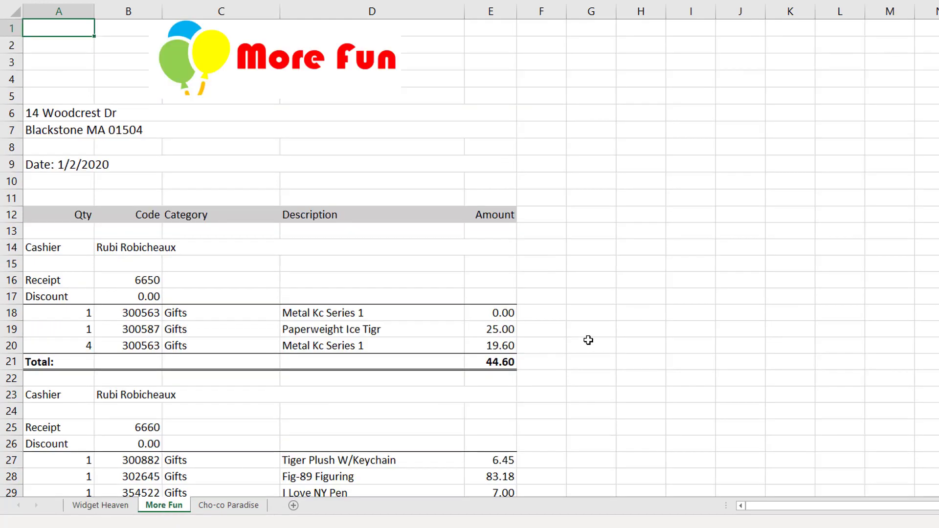
{"action": "scroll", "coordinate": [592, 341], "scroll_direction": "down", "scroll_amount": 2}
{"action": "scroll", "coordinate": [592, 341], "scroll_direction": "down", "scroll_amount": 2}
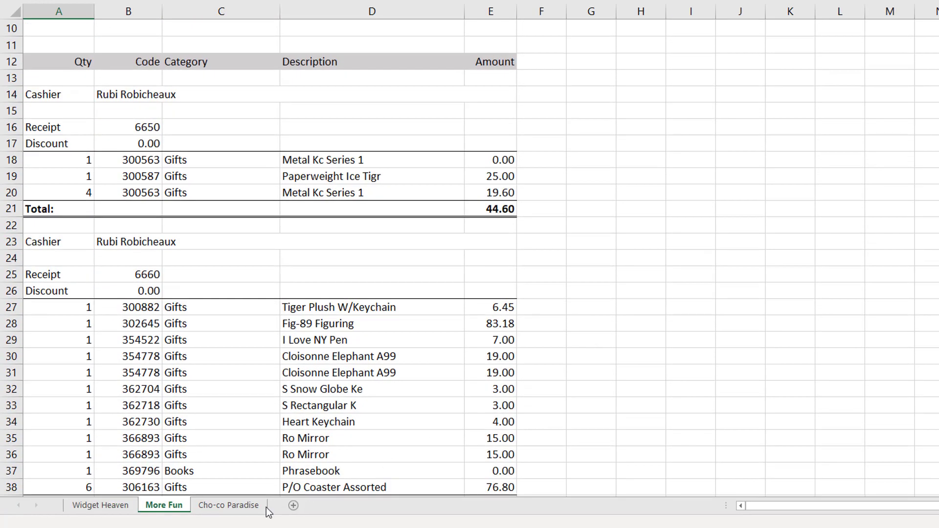
{"action": "left_click", "coordinate": [228, 506]}
{"action": "scroll", "coordinate": [608, 346], "scroll_direction": "down", "scroll_amount": 3}
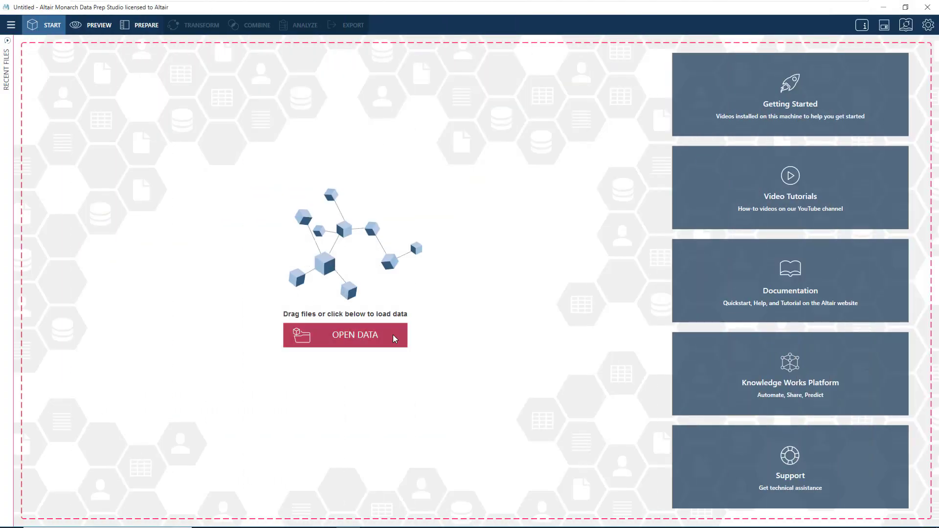
- Load MallSales.xlsx as an Excel Worksheet Design spreadsheet source and zoom in on the sheet
{"action": "left_click", "coordinate": [392, 335]}
{"action": "left_click", "coordinate": [282, 239]}
{"action": "double_click", "coordinate": [318, 189]}
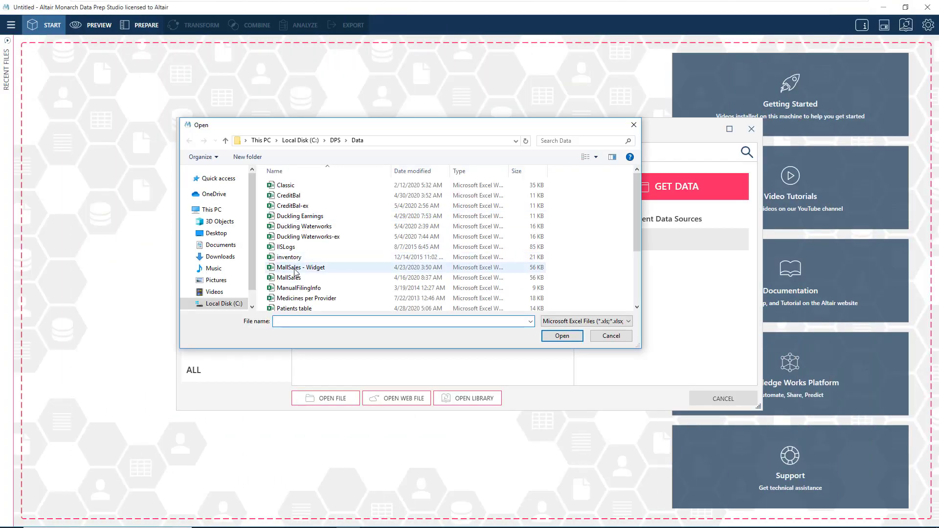
{"action": "double_click", "coordinate": [295, 276]}
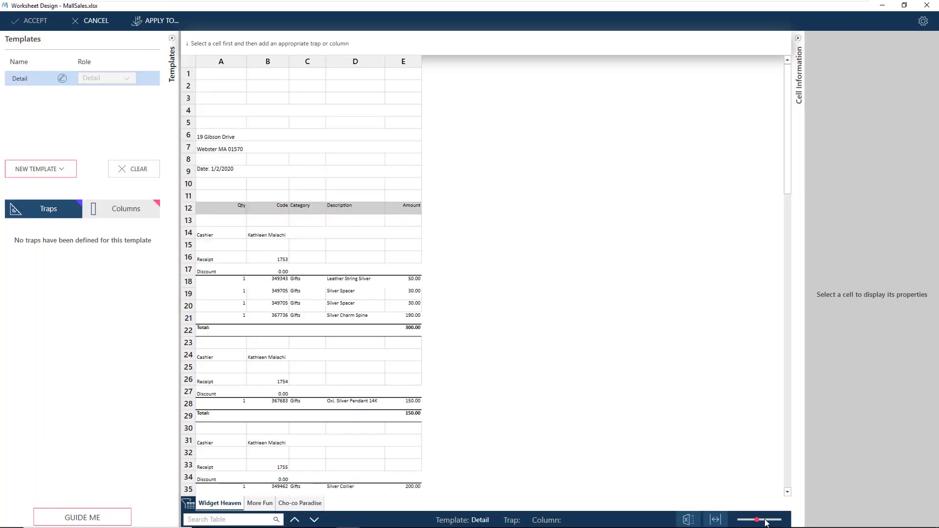
{"action": "left_click_drag", "start_coordinate": [761, 521], "coordinate": [769, 521]}
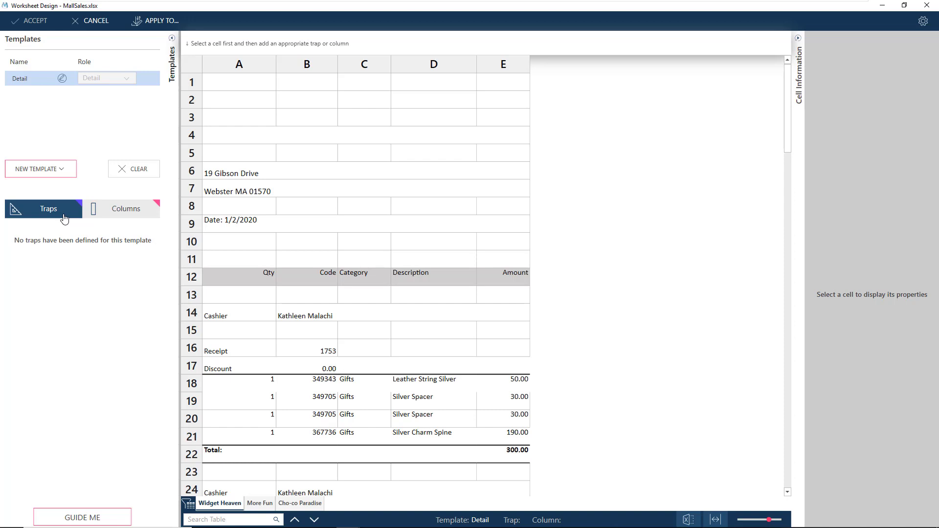
- Select line-item row 18 and auto-create trap A with five preview columns A–E
{"action": "left_click", "coordinate": [231, 384]}
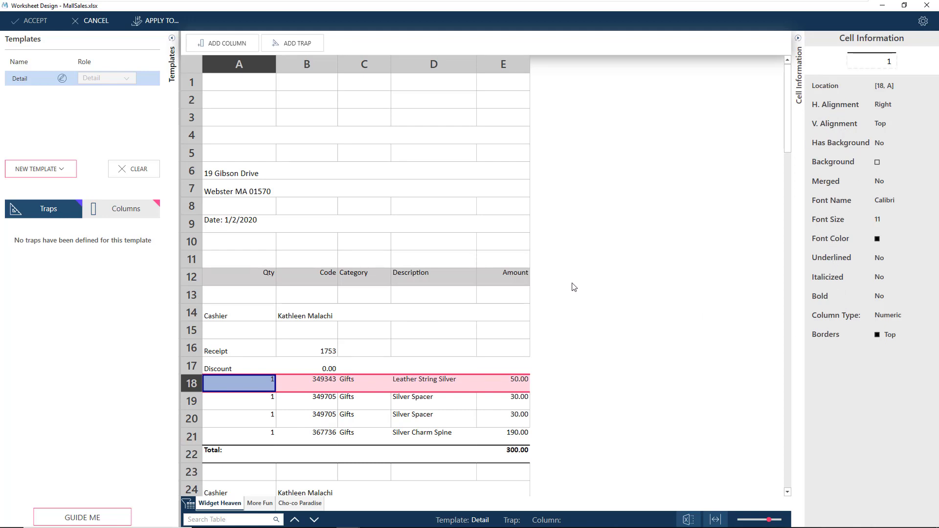
{"action": "scroll", "coordinate": [605, 303], "scroll_direction": "down", "scroll_amount": 5}
{"action": "left_click", "coordinate": [788, 59]}
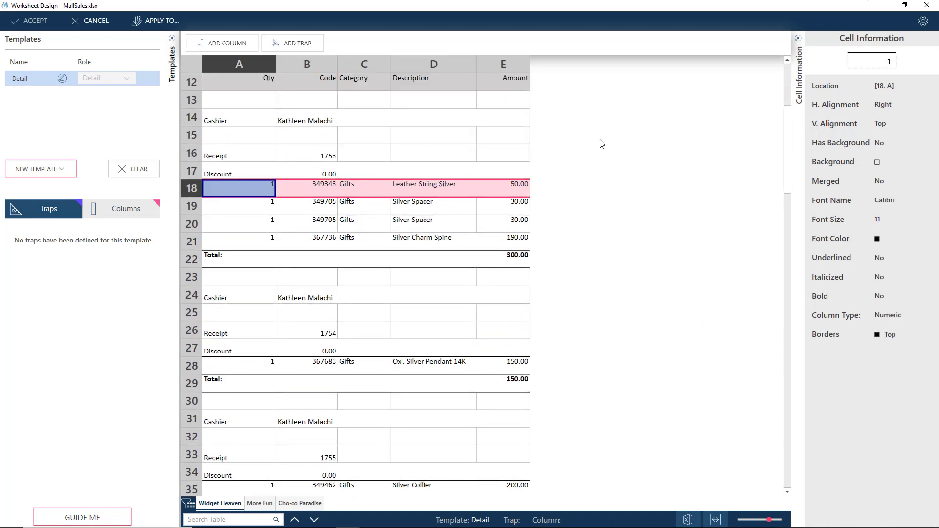
{"action": "left_click", "coordinate": [190, 188]}
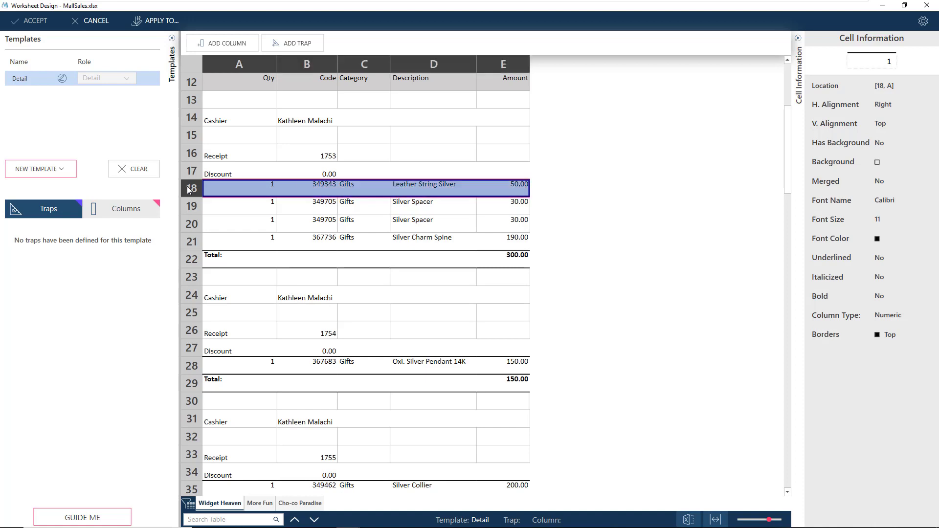
{"action": "left_click", "coordinate": [346, 43]}
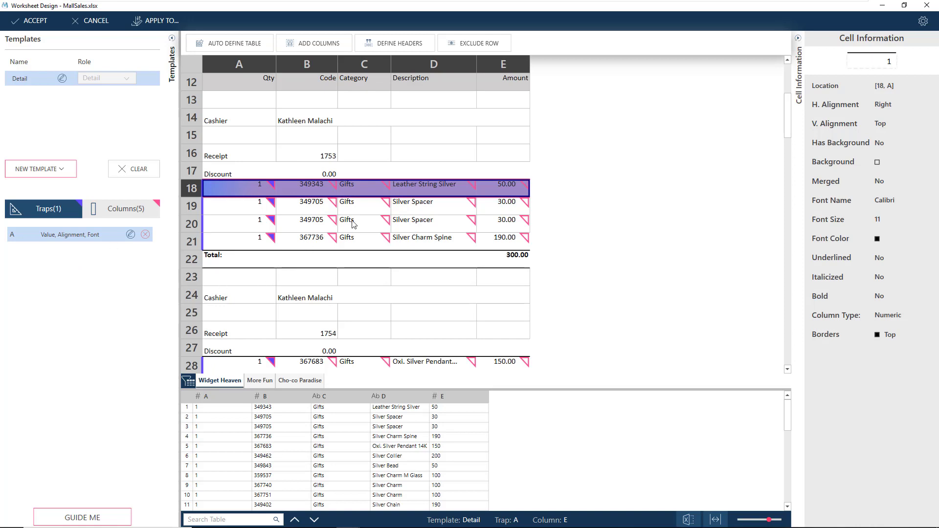
{"action": "scroll", "coordinate": [477, 237], "scroll_direction": "down", "scroll_amount": 6}
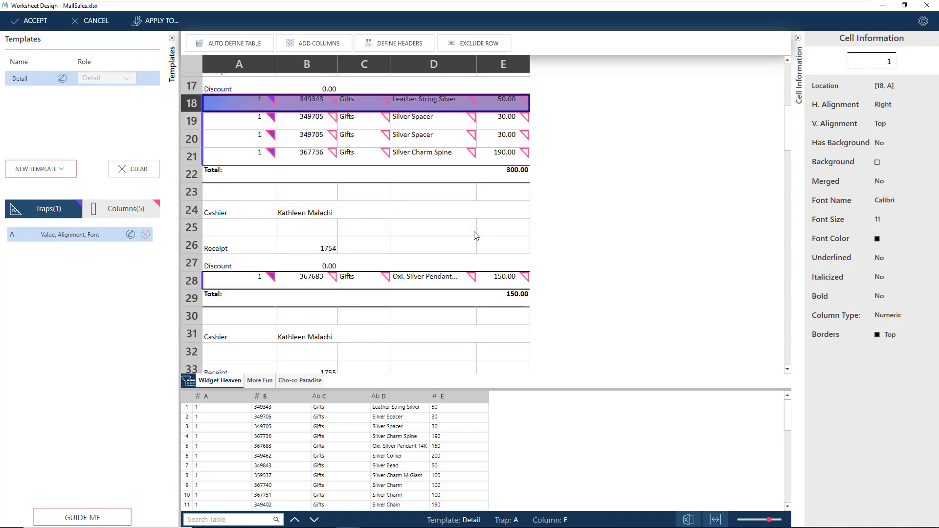
{"action": "scroll", "coordinate": [478, 238], "scroll_direction": "down", "scroll_amount": 2}
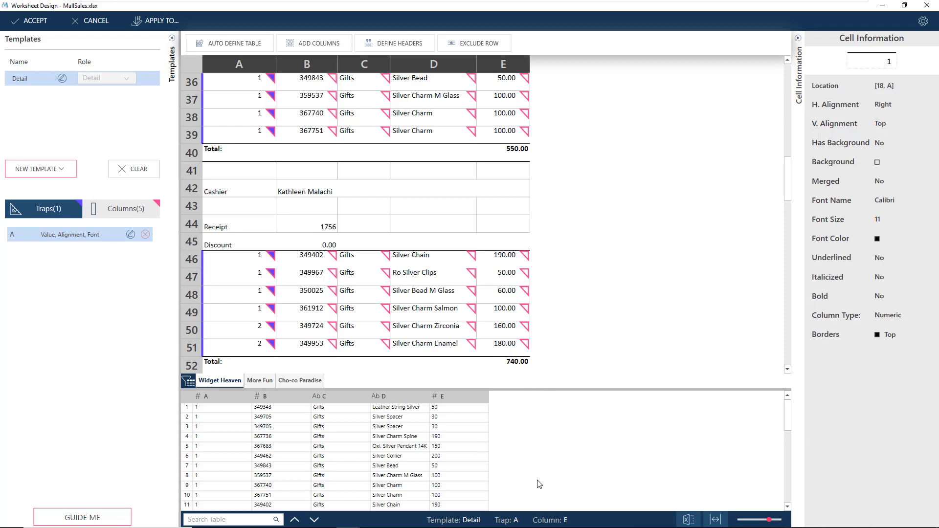
{"action": "scroll", "coordinate": [615, 250], "scroll_direction": "up", "scroll_amount": 10}
{"action": "scroll", "coordinate": [621, 249], "scroll_direction": "down", "scroll_amount": 2}
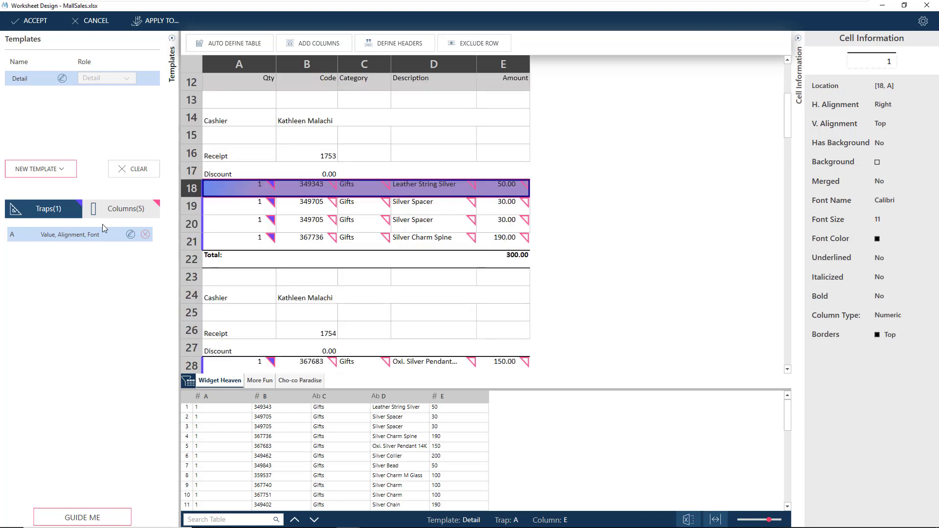
- Clear all templates, traps and columns, then add a new trap on the Code cell B18
{"action": "left_click", "coordinate": [143, 172]}
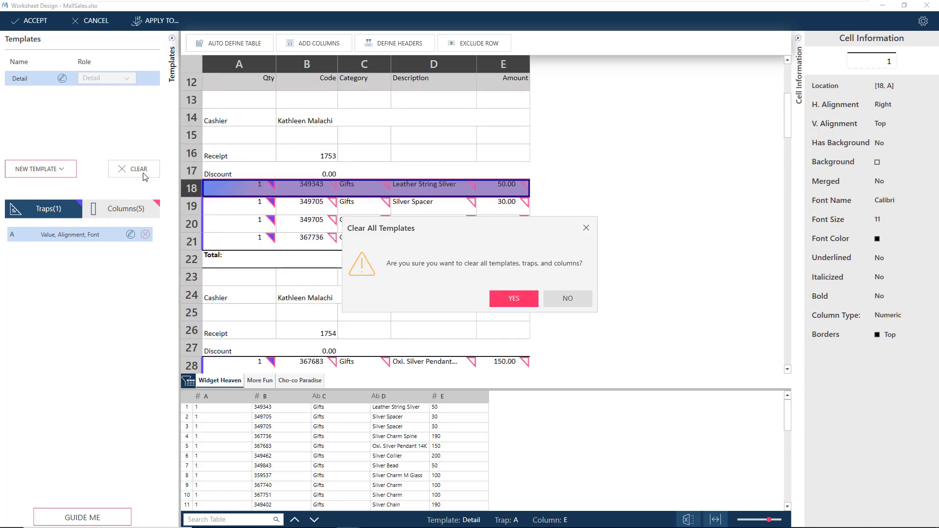
{"action": "left_click", "coordinate": [507, 299]}
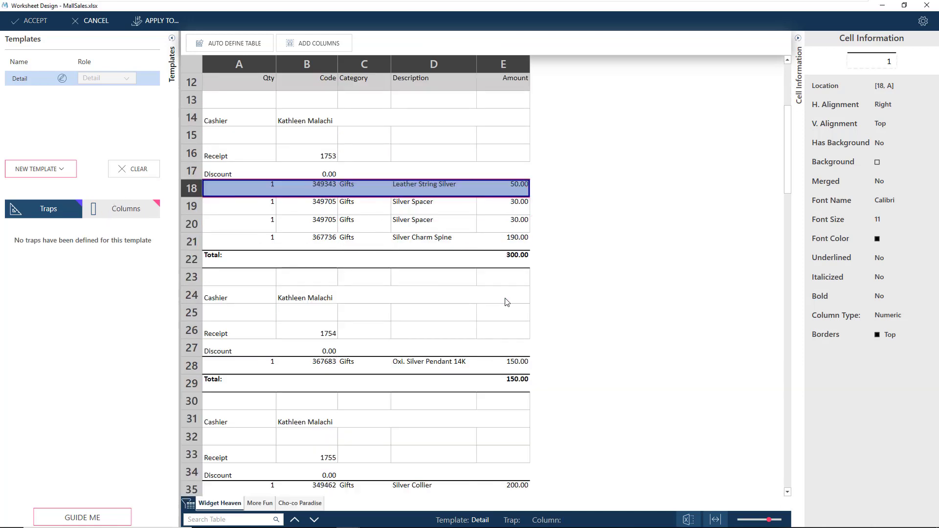
{"action": "left_click", "coordinate": [315, 189]}
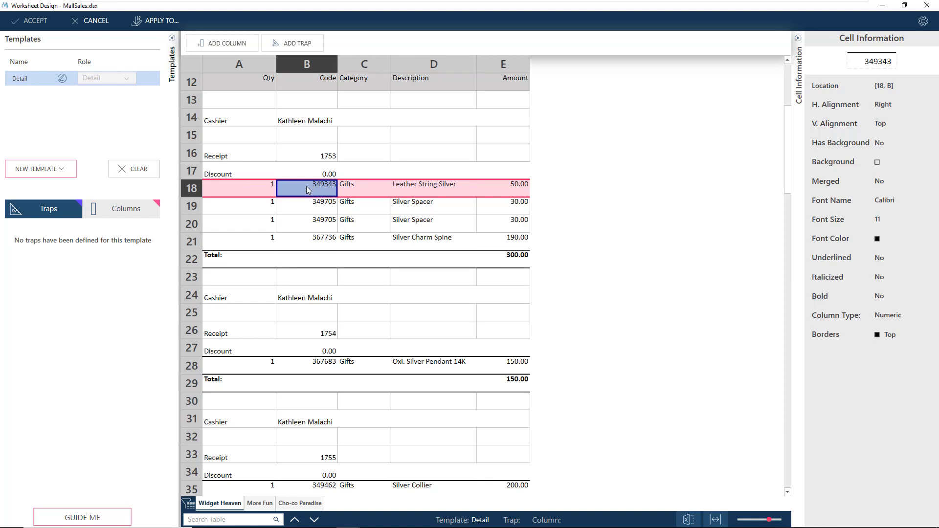
{"action": "left_click", "coordinate": [318, 45]}
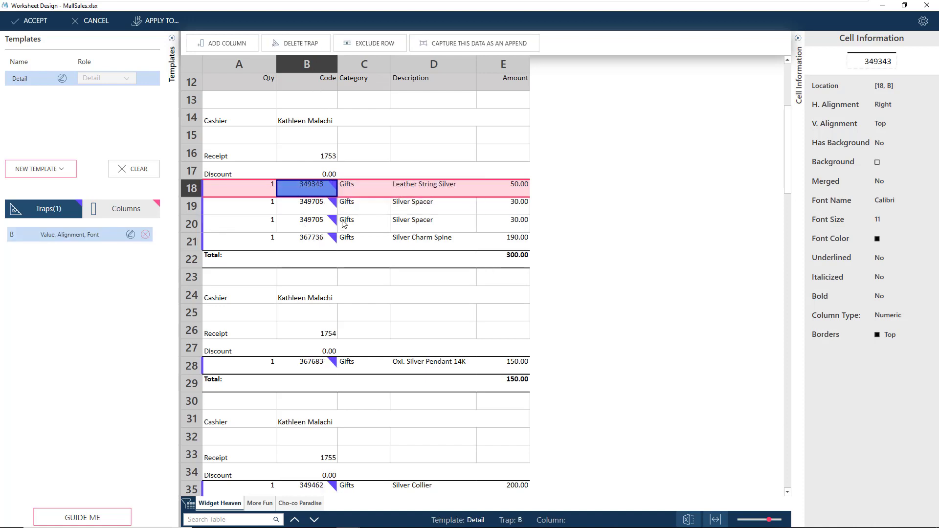
{"action": "mouse_move", "coordinate": [337, 191]}
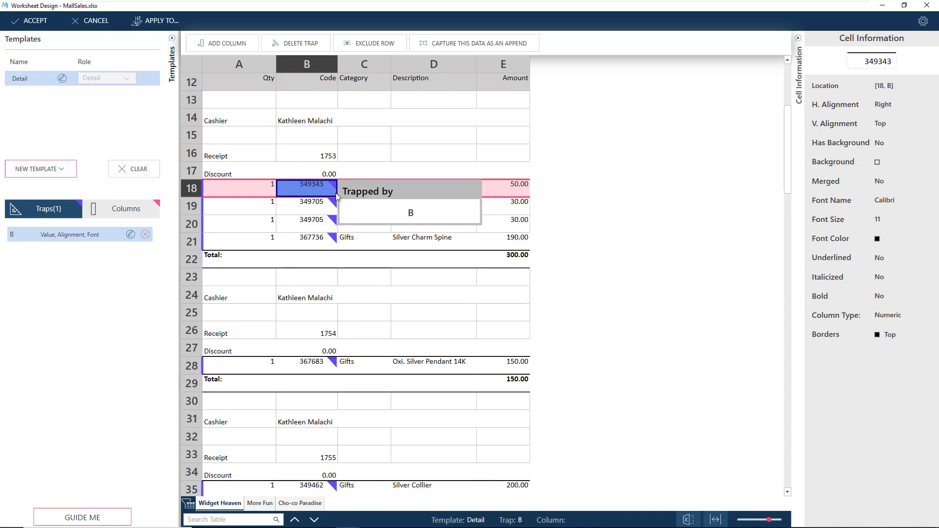
{"action": "left_click", "coordinate": [246, 184]}
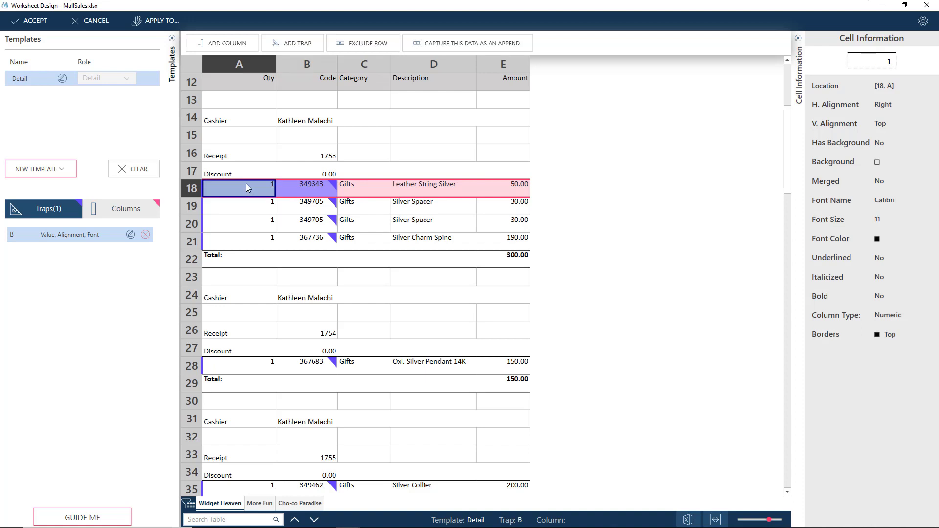
- Add row 18's quantity, code, category, description and amount cells as template columns A through E
{"action": "left_click", "coordinate": [240, 46]}
{"action": "left_click", "coordinate": [327, 191]}
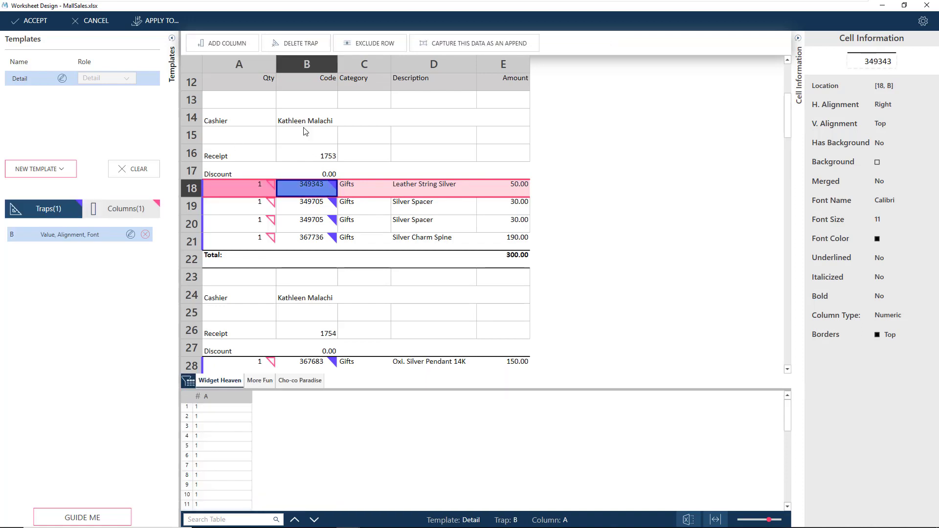
{"action": "left_click", "coordinate": [242, 43]}
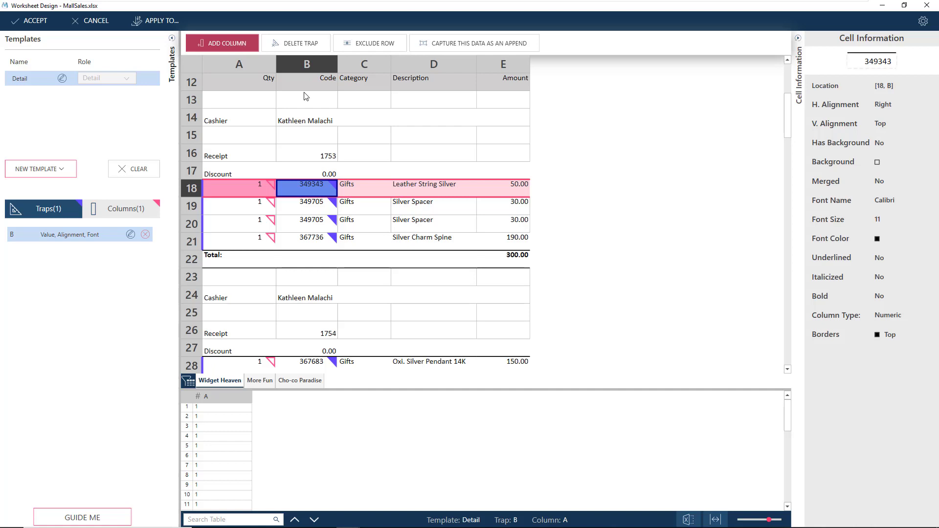
{"action": "right_click", "coordinate": [368, 189]}
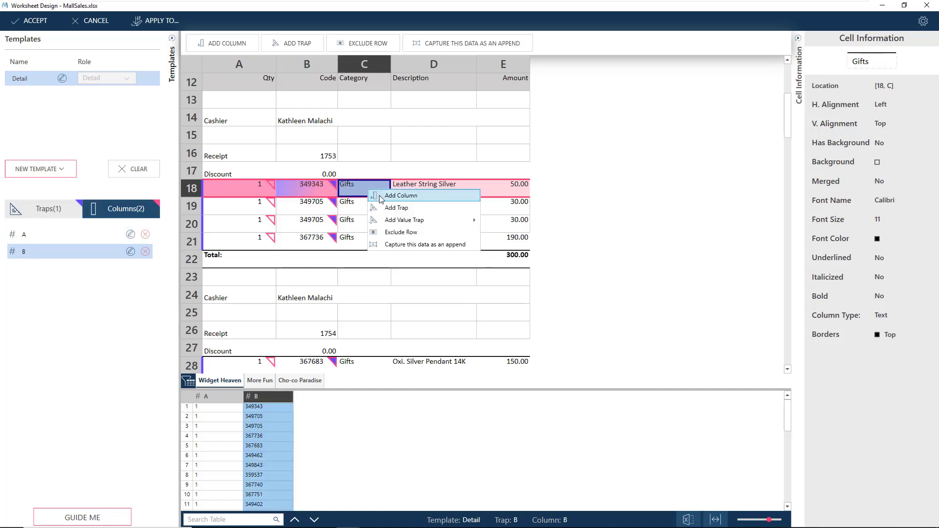
{"action": "left_click", "coordinate": [381, 196]}
{"action": "right_click", "coordinate": [433, 189]}
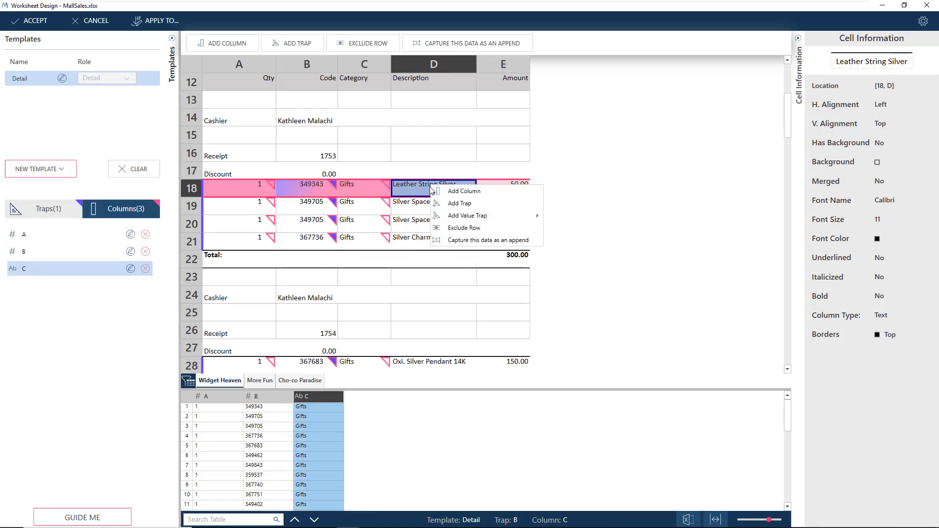
{"action": "left_click", "coordinate": [443, 193]}
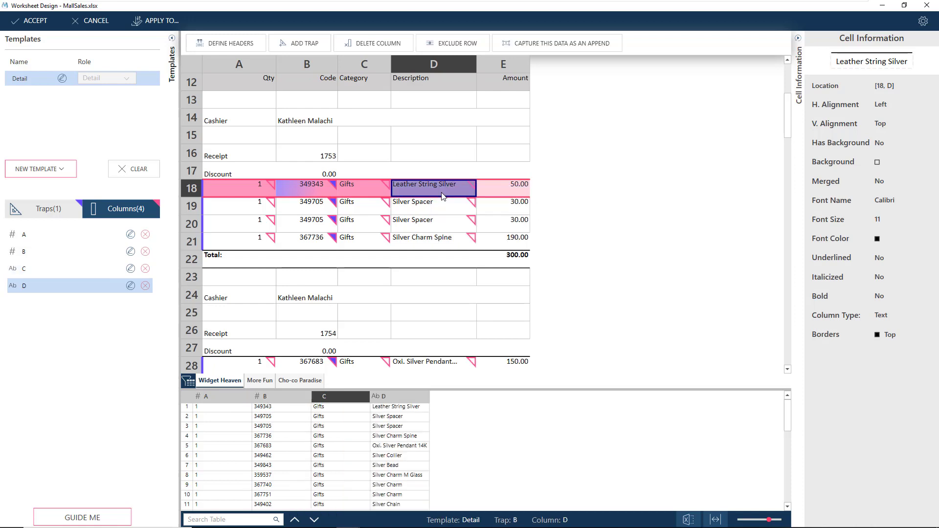
{"action": "left_click", "coordinate": [492, 187]}
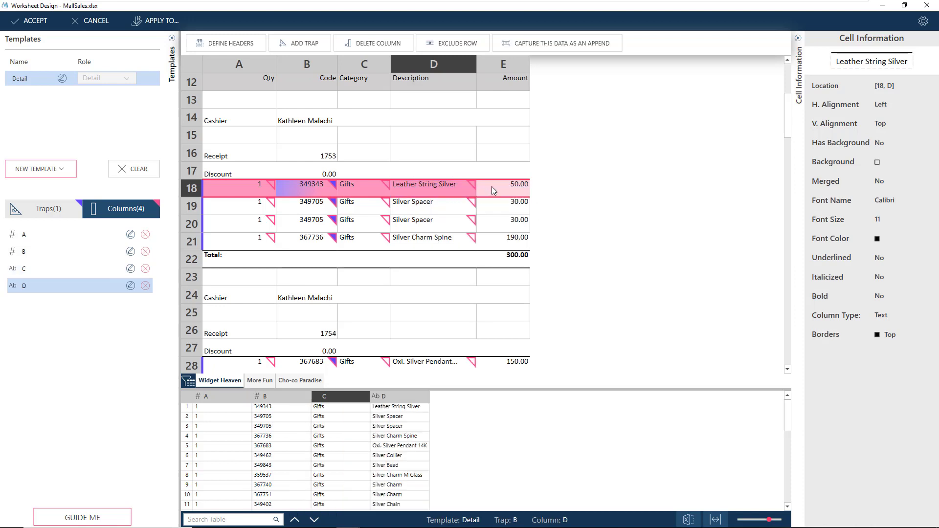
{"action": "left_click", "coordinate": [247, 51]}
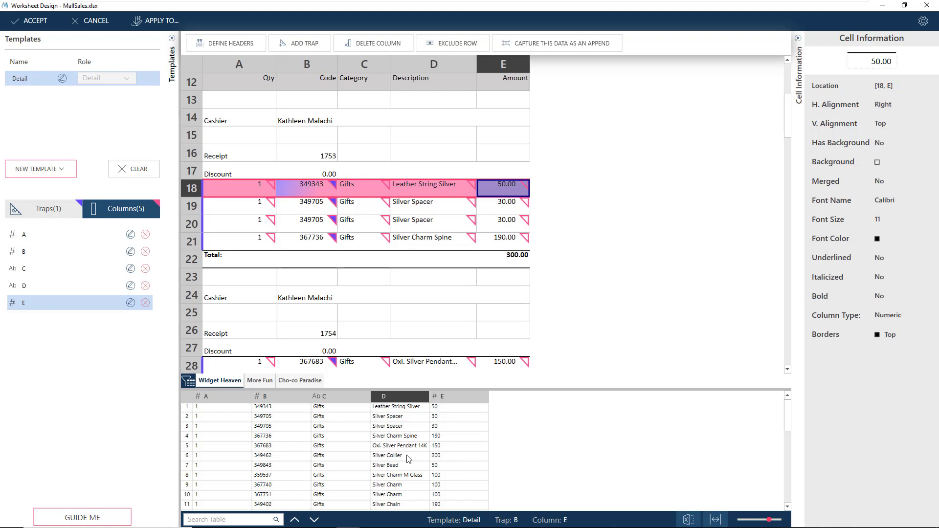
{"action": "left_click", "coordinate": [191, 83]}
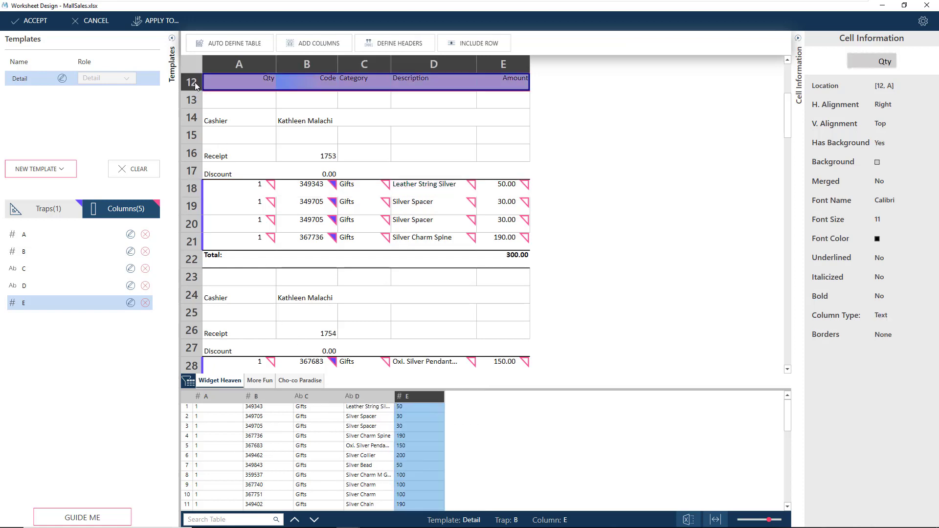
- Name the five columns Qty, Code, Category, Description and Amount from header row 12
{"action": "left_click", "coordinate": [409, 46]}
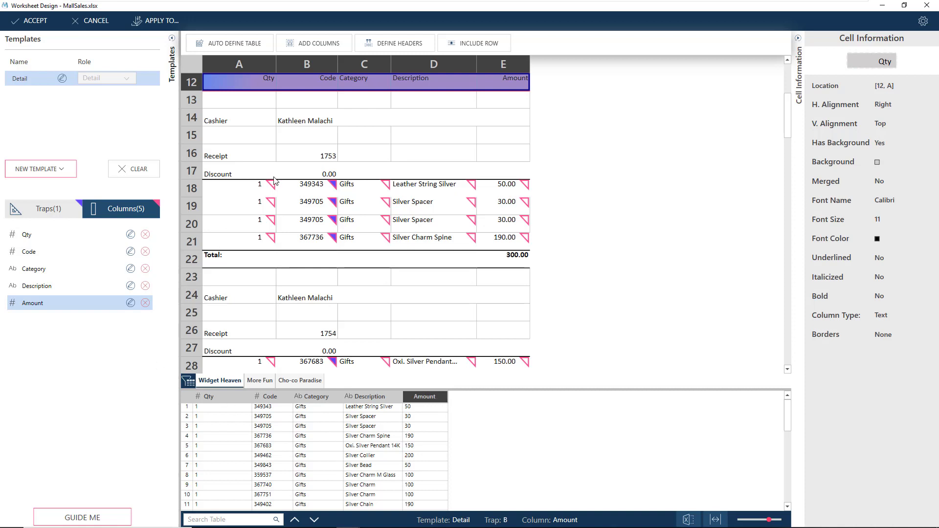
{"action": "left_click", "coordinate": [308, 175]}
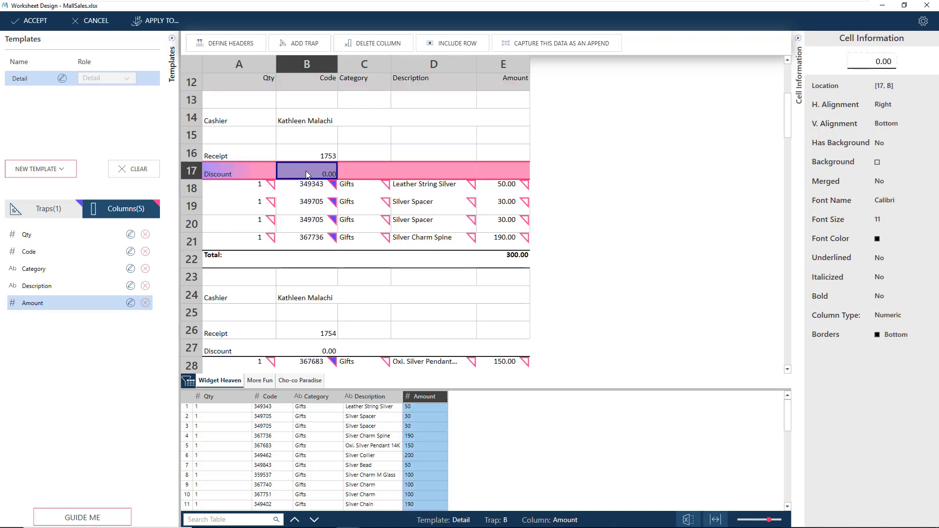
- Capture the row 17 discount value as an append template named Discount
{"action": "left_click", "coordinate": [571, 47]}
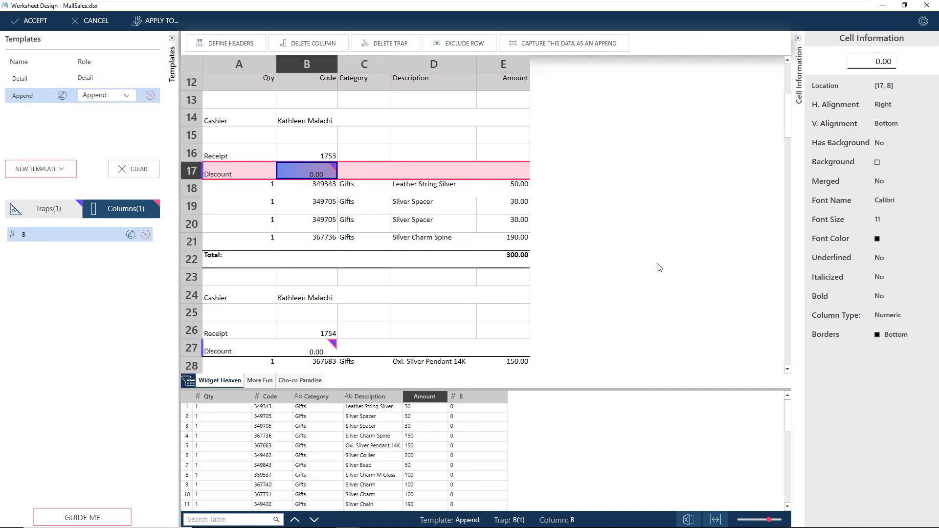
{"action": "scroll", "coordinate": [658, 270], "scroll_direction": "down", "scroll_amount": 12}
{"action": "scroll", "coordinate": [658, 267], "scroll_direction": "up", "scroll_amount": 12}
{"action": "double_click", "coordinate": [47, 98]}
{"action": "type", "text": "Discount"}
{"action": "key", "text": "Return"}
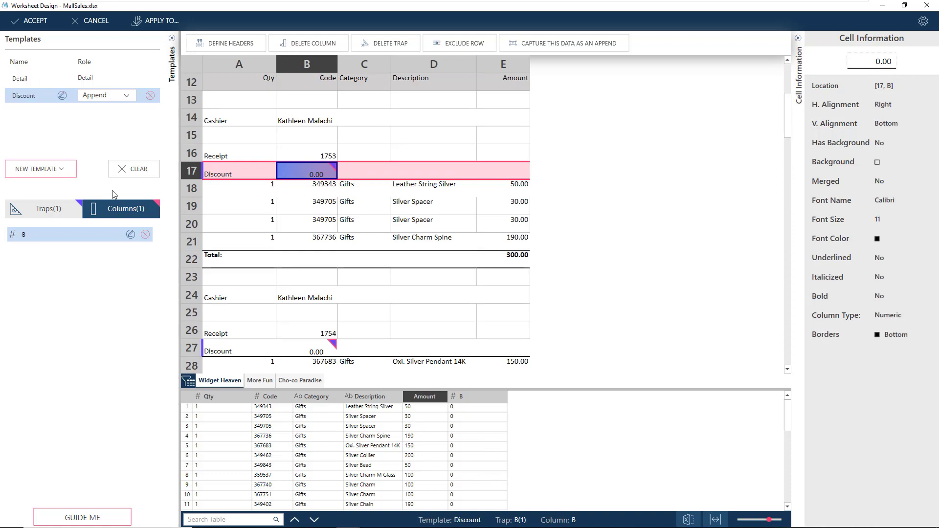
- Rename the Discount append's column B to Discount
{"action": "left_click", "coordinate": [130, 234]}
{"action": "type", "text": "Discount"}
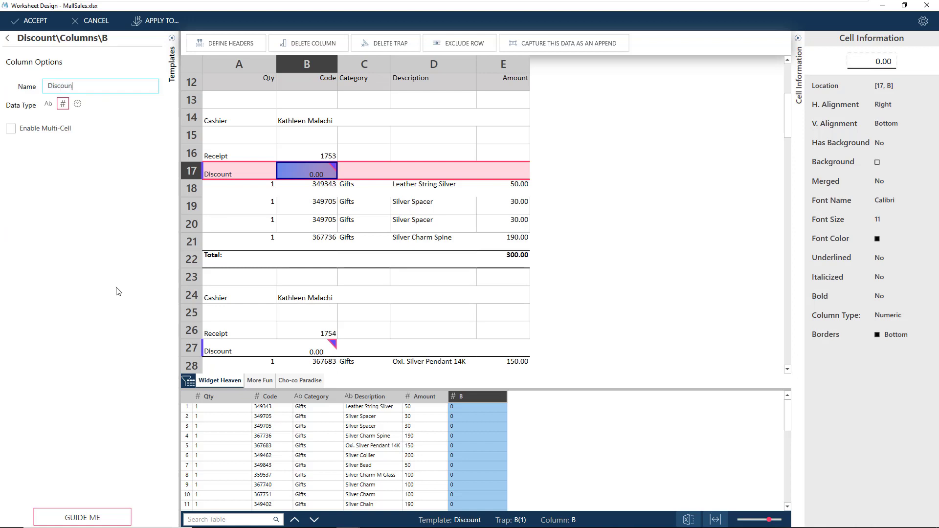
{"action": "key", "text": "Return"}
{"action": "left_click", "coordinate": [8, 38]}
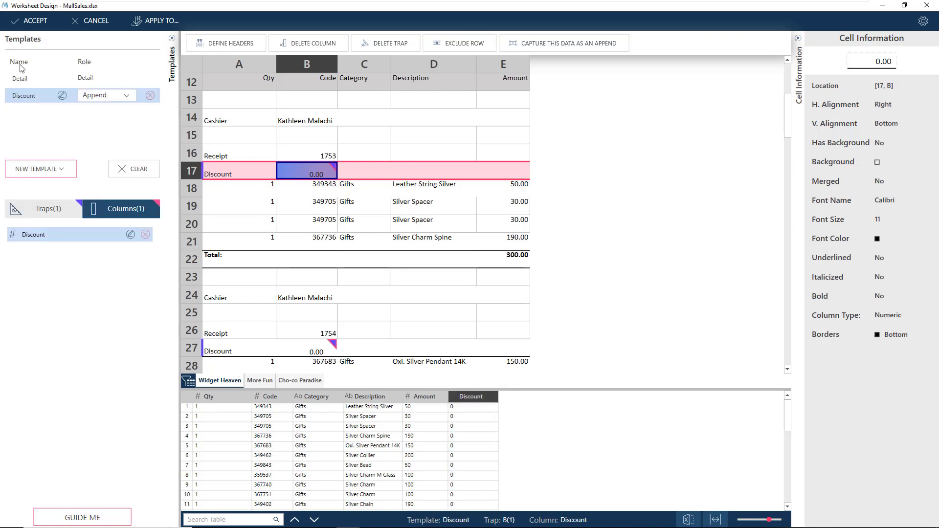
{"action": "left_click", "coordinate": [297, 153]}
- Capture receipt number 1753 in B16 as a second append and compare its properties with B17
{"action": "right_click", "coordinate": [297, 154]}
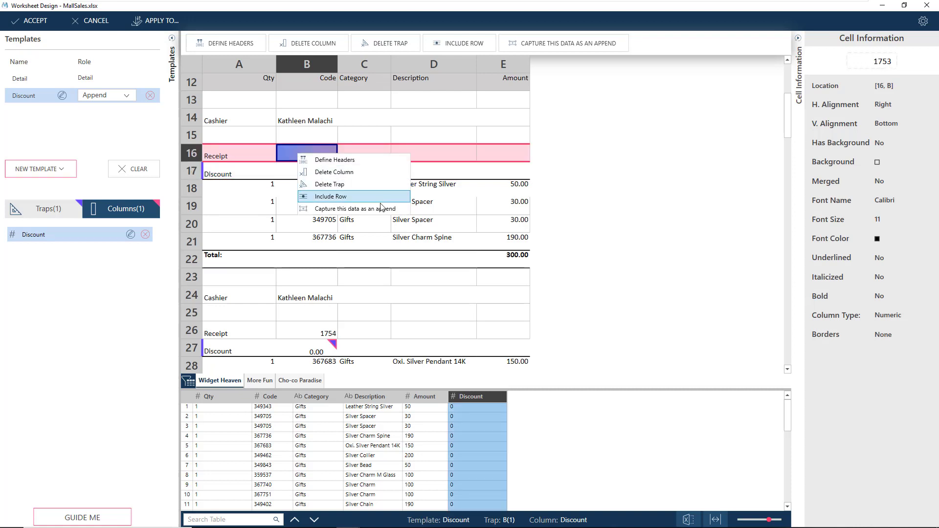
{"action": "left_click", "coordinate": [399, 210]}
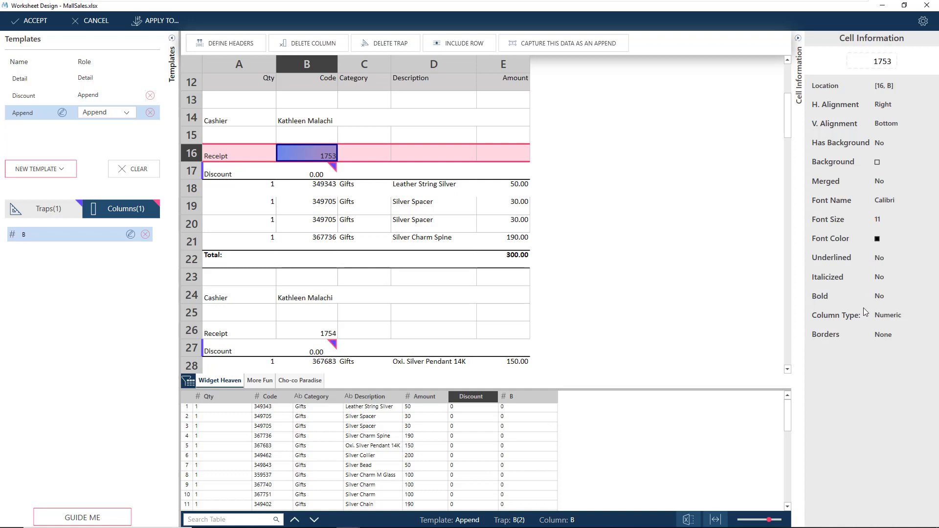
{"action": "left_click", "coordinate": [314, 172]}
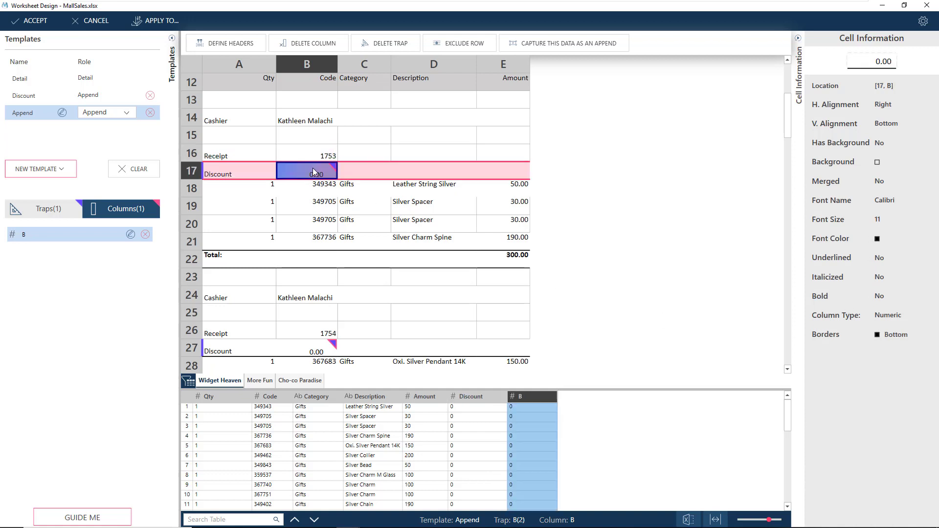
{"action": "left_click", "coordinate": [303, 150]}
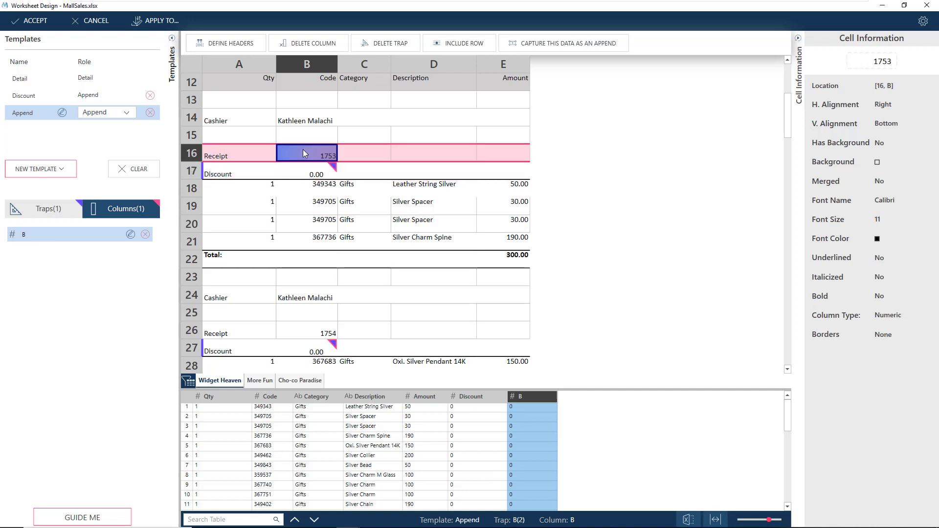
{"action": "left_click", "coordinate": [298, 172]}
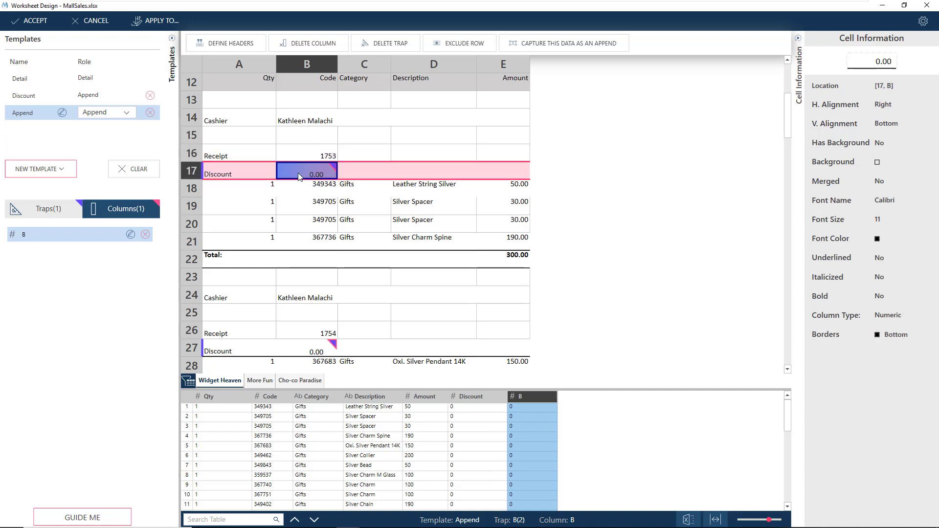
{"action": "left_click", "coordinate": [301, 154]}
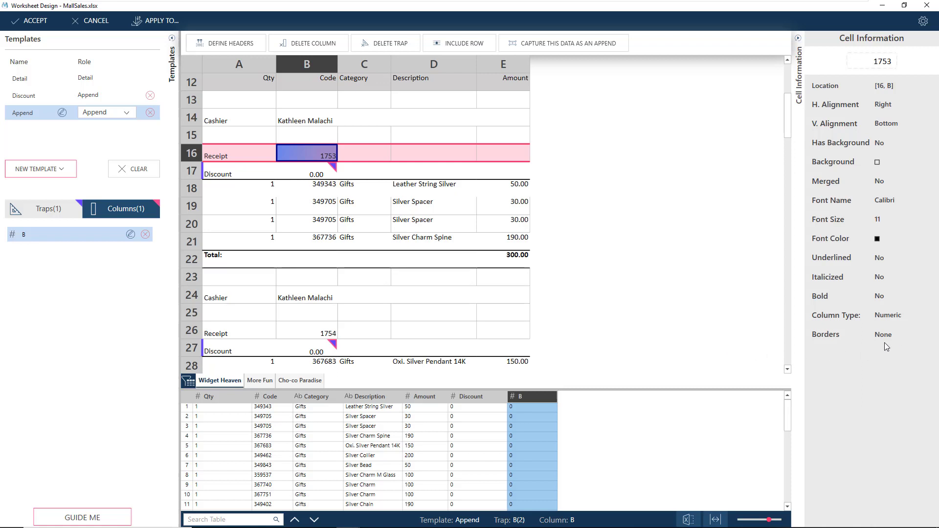
- Compare cells B15 and B17 against B16, then open the receipt template's trap B(2)
{"action": "left_click", "coordinate": [322, 136]}
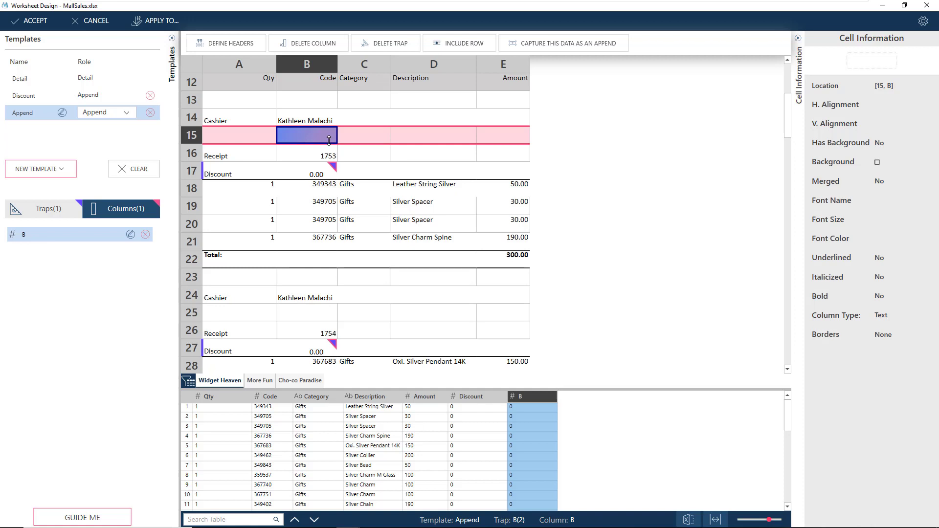
{"action": "left_click", "coordinate": [309, 171]}
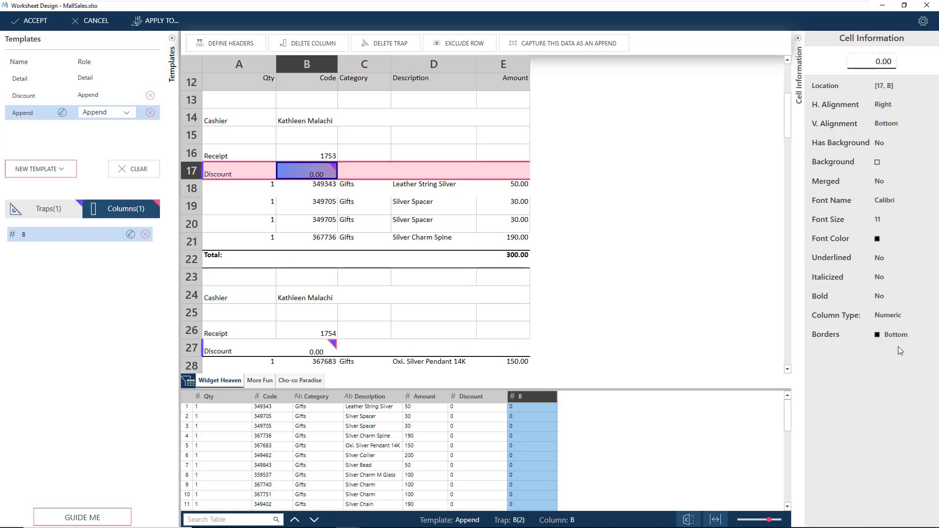
{"action": "left_click", "coordinate": [303, 155]}
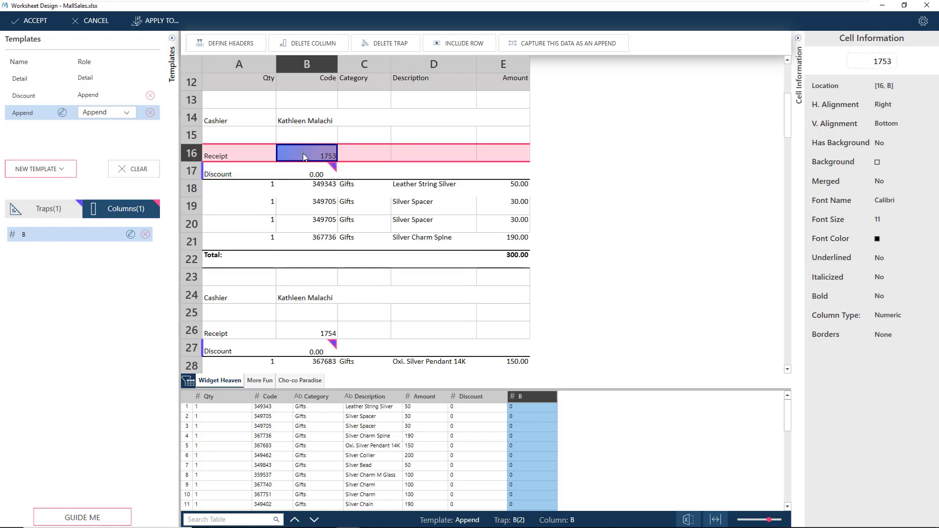
{"action": "left_click", "coordinate": [64, 216]}
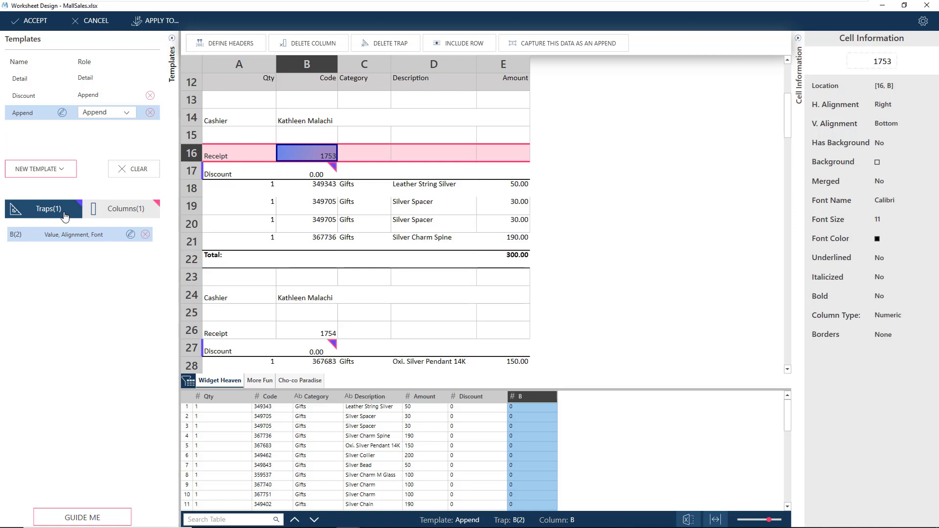
{"action": "left_click", "coordinate": [130, 236]}
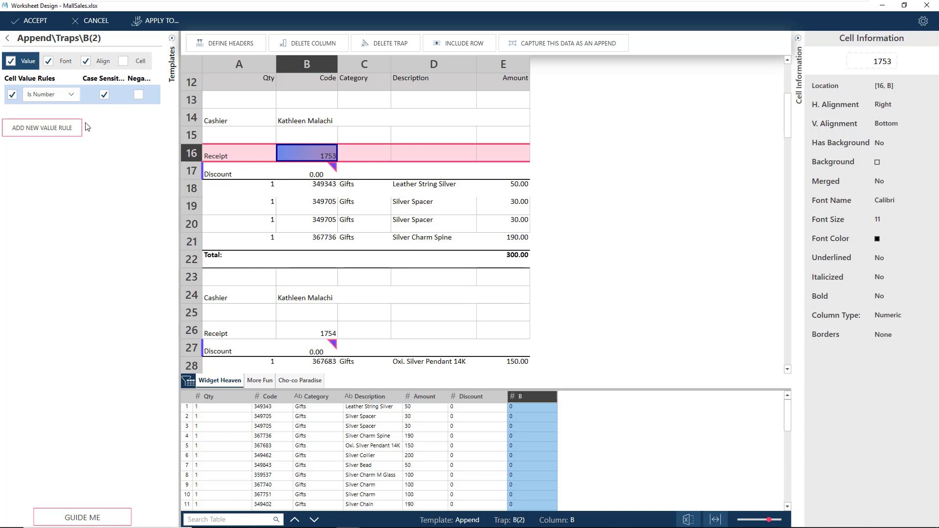
- Review trap B(2)'s font, alignment and cell rules, keeping only the Is Number value rule
{"action": "left_click", "coordinate": [59, 66]}
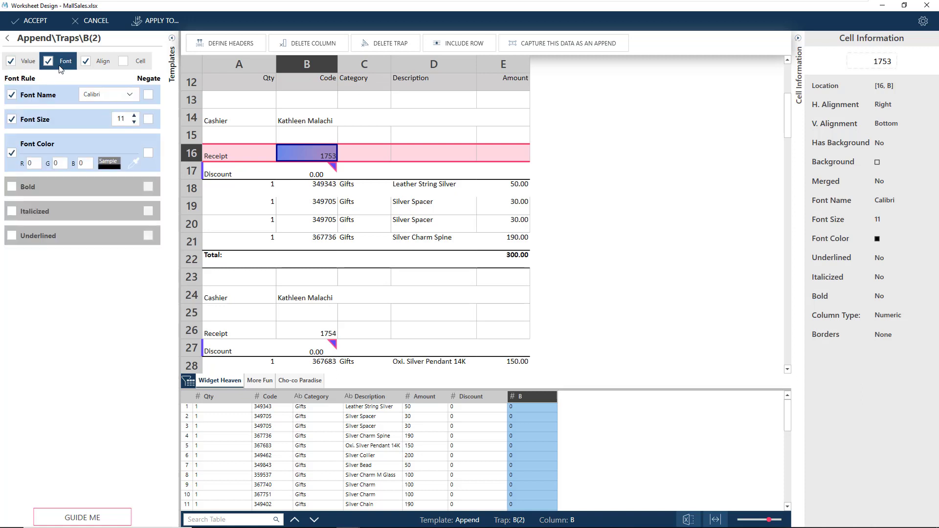
{"action": "left_click", "coordinate": [100, 67]}
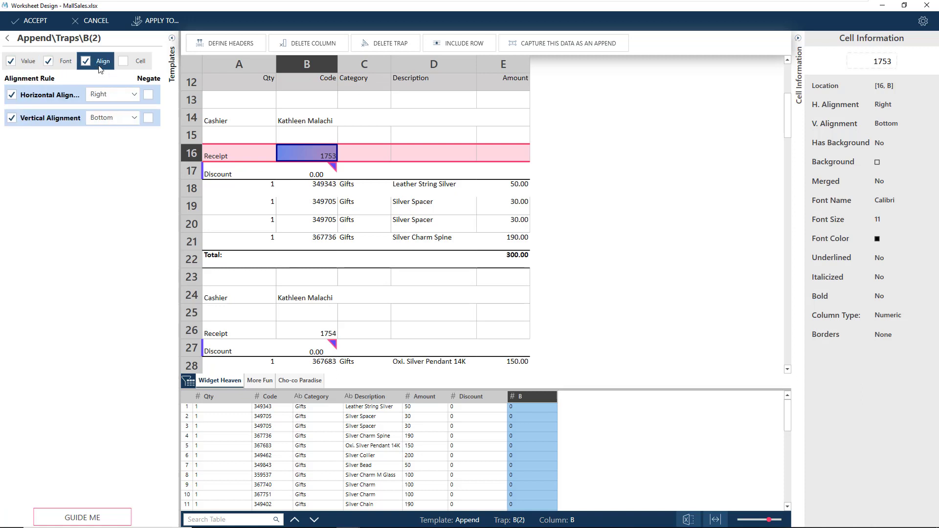
{"action": "left_click", "coordinate": [149, 68]}
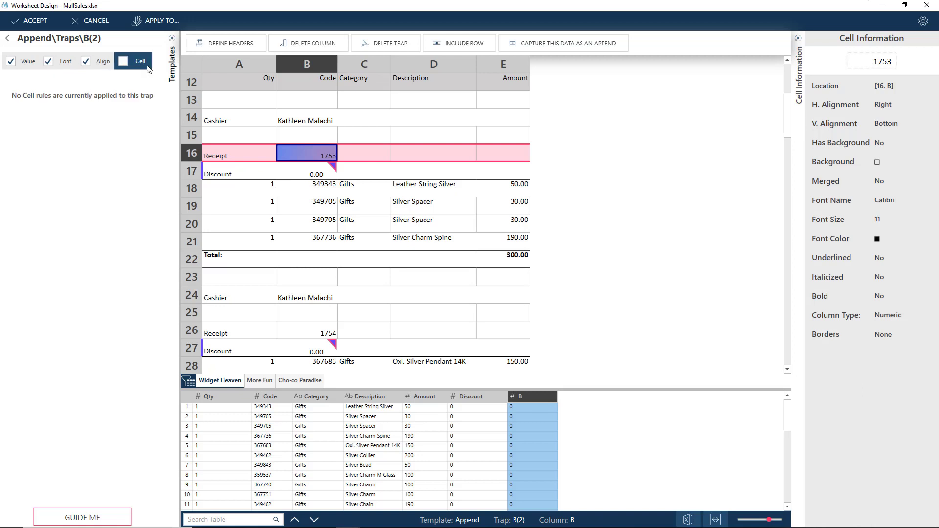
{"action": "left_click", "coordinate": [28, 69]}
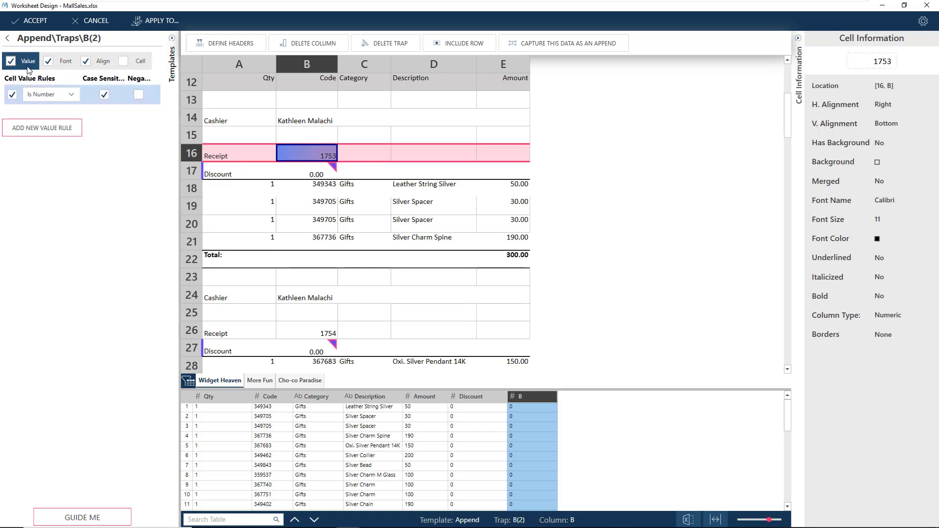
{"action": "left_click", "coordinate": [49, 95]}
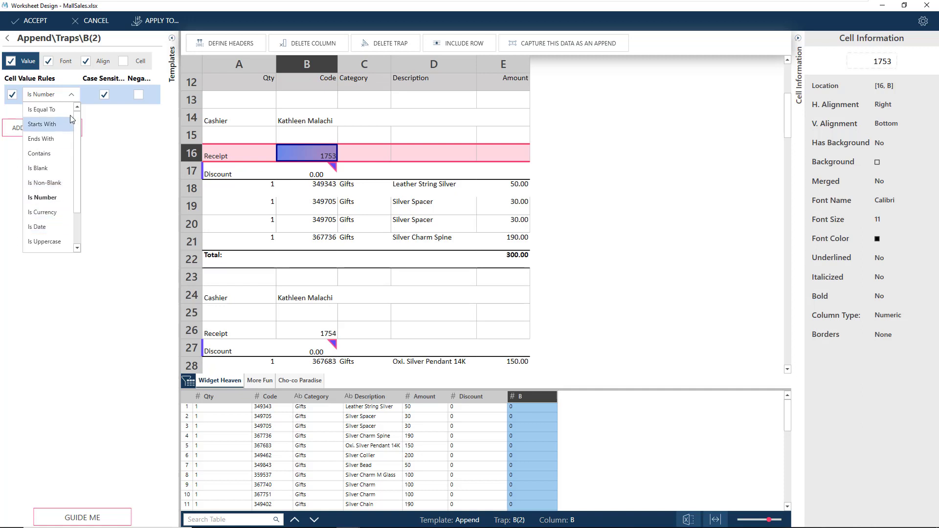
{"action": "left_click", "coordinate": [73, 98]}
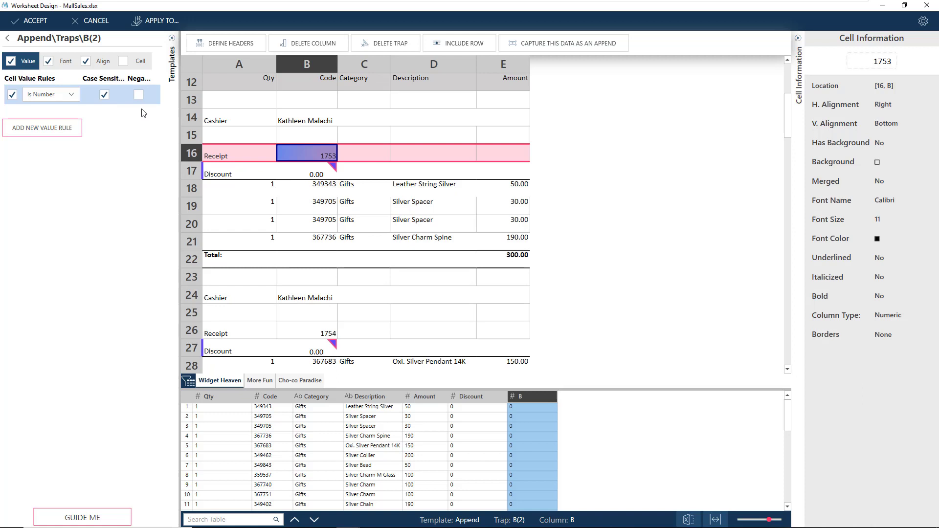
{"action": "left_click", "coordinate": [80, 131]}
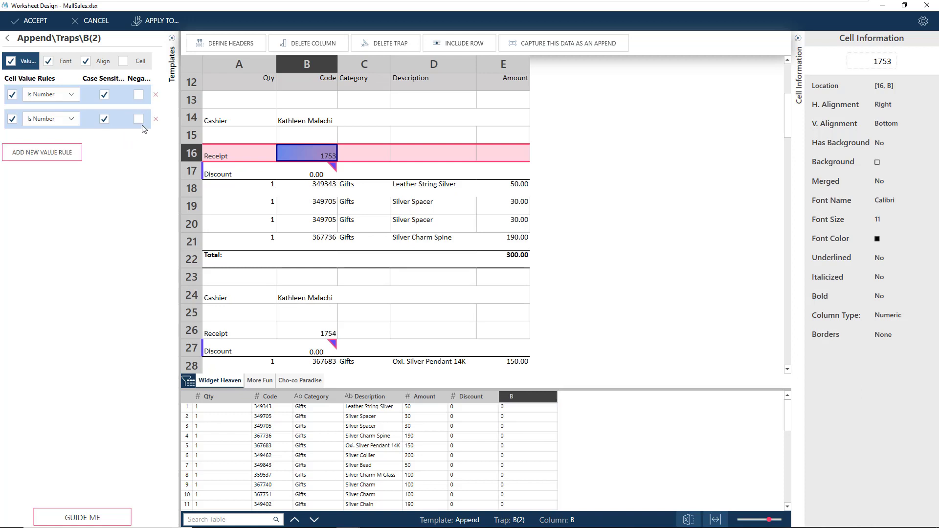
{"action": "left_click", "coordinate": [156, 119]}
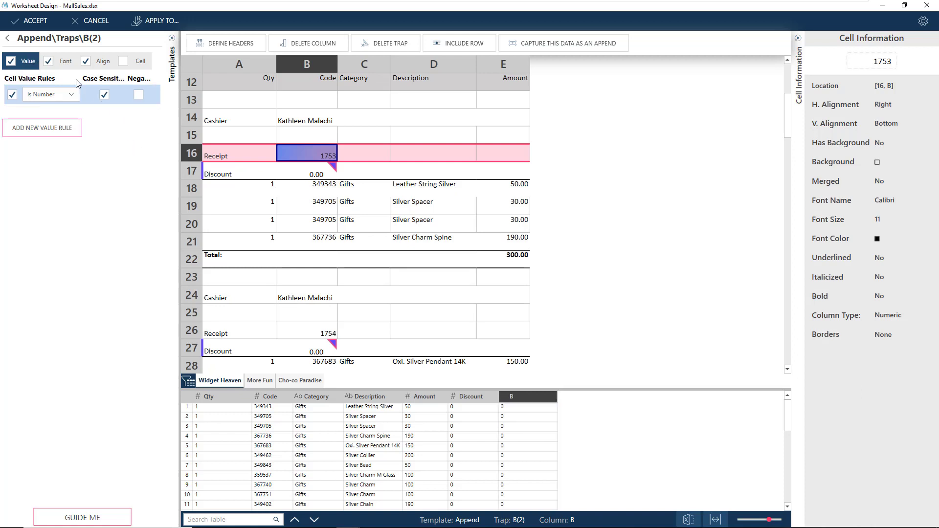
- Keep alignment at Right and Bottom, and make the trap also match cell decorations
{"action": "left_click", "coordinate": [65, 61]}
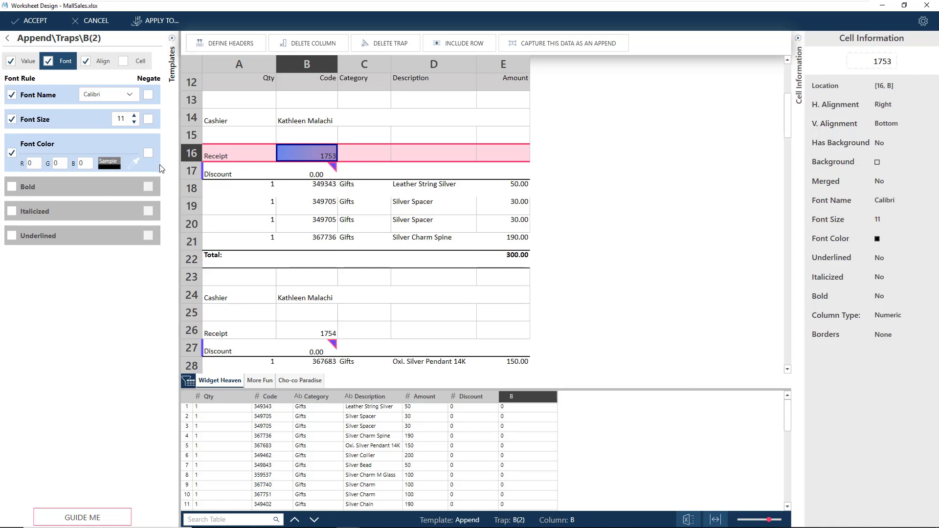
{"action": "left_click", "coordinate": [102, 65]}
{"action": "left_click", "coordinate": [133, 93]}
{"action": "left_click", "coordinate": [133, 93]}
{"action": "left_click", "coordinate": [134, 118]}
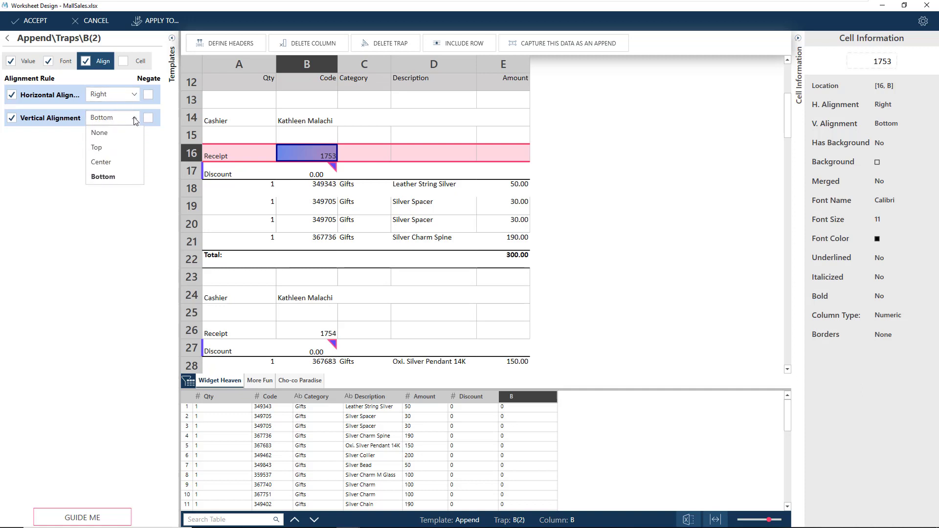
{"action": "left_click", "coordinate": [134, 118]}
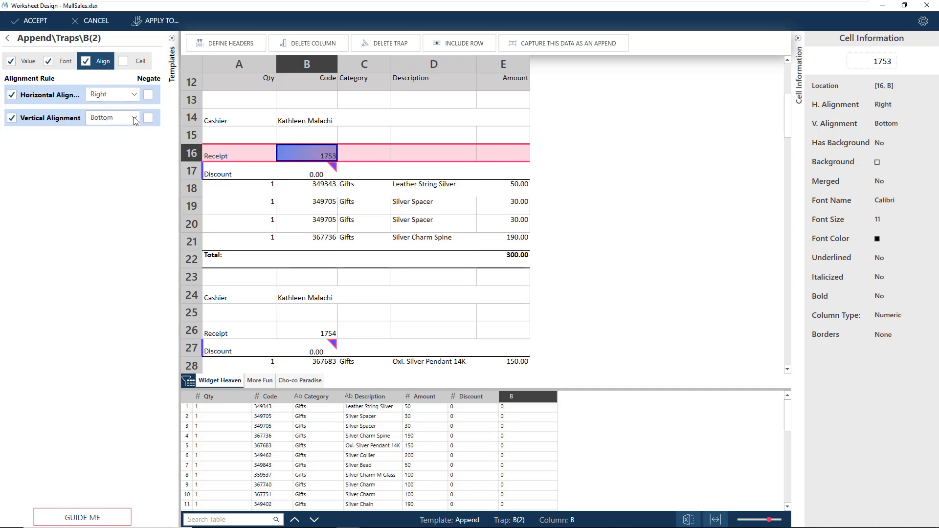
{"action": "left_click", "coordinate": [140, 61]}
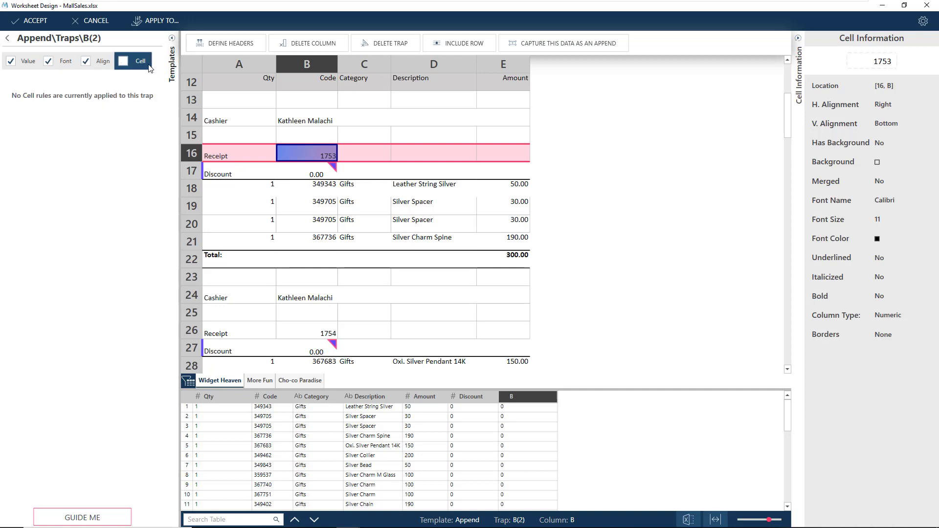
{"action": "left_click", "coordinate": [124, 61]}
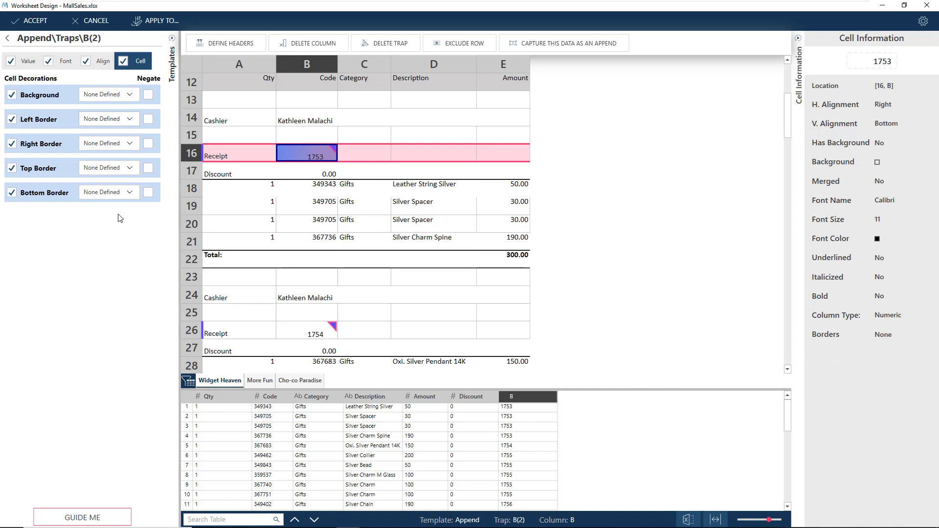
- Rename the receipt append template and its column B to Receipt
{"action": "left_click", "coordinate": [7, 38]}
{"action": "scroll", "coordinate": [624, 450], "scroll_direction": "down", "scroll_amount": 8}
{"action": "scroll", "coordinate": [629, 450], "scroll_direction": "up", "scroll_amount": 8}
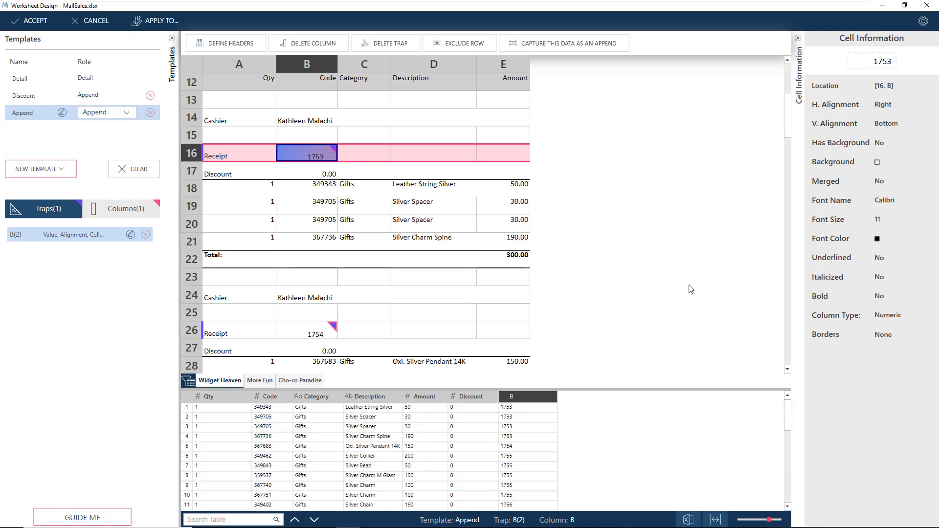
{"action": "scroll", "coordinate": [682, 275], "scroll_direction": "down", "scroll_amount": 5}
{"action": "scroll", "coordinate": [683, 275], "scroll_direction": "up", "scroll_amount": 5}
{"action": "left_click", "coordinate": [62, 113]}
{"action": "type", "text": "Receipt"}
{"action": "key", "text": "Return"}
{"action": "double_click", "coordinate": [519, 397]}
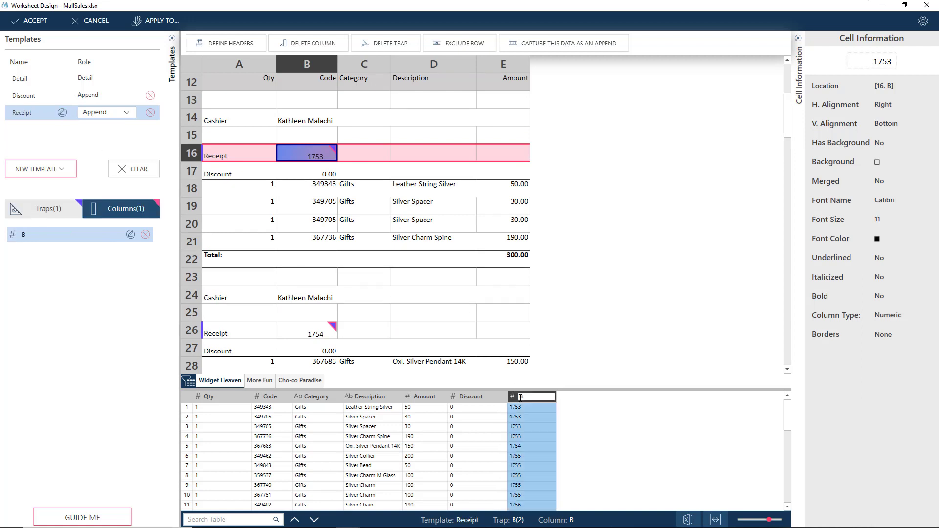
{"action": "type", "text": "Receipt"}
{"action": "key", "text": "Return"}
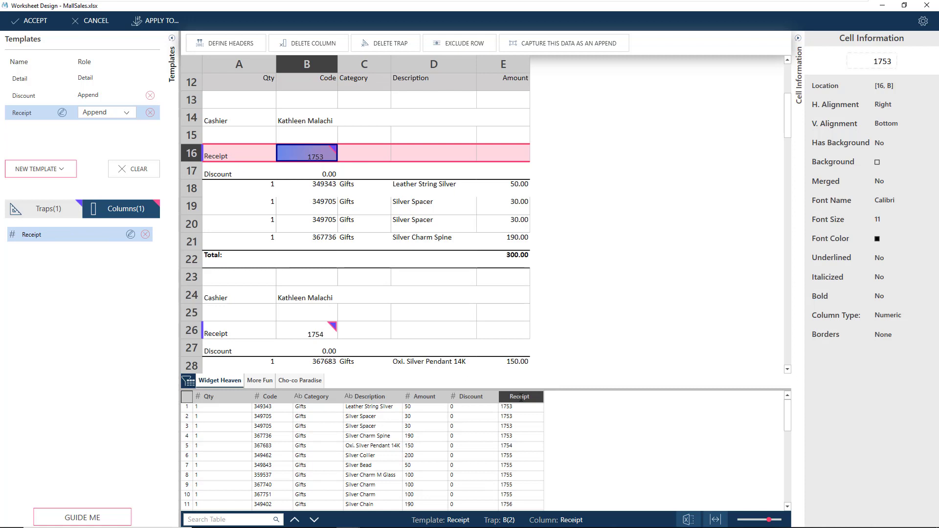
- Change the Receipt column's data type to text (Ab)
{"action": "left_click", "coordinate": [504, 398]}
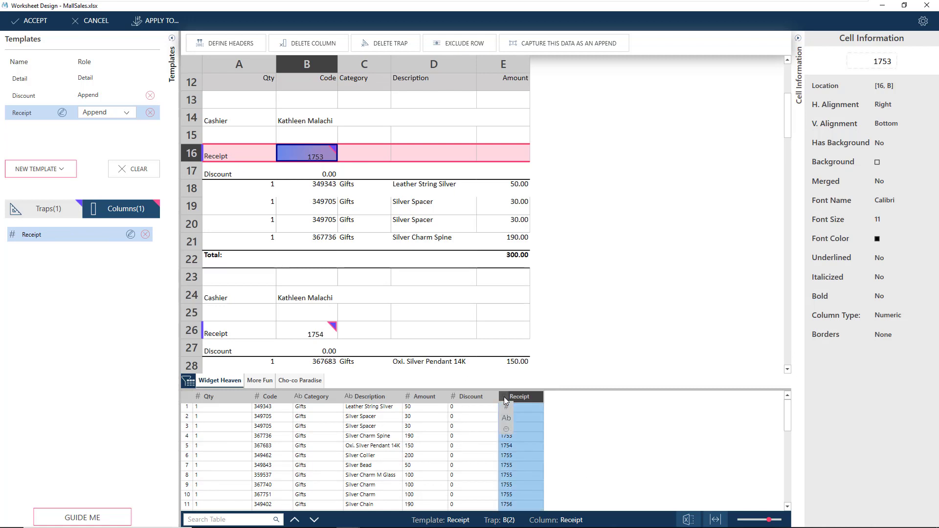
{"action": "left_click", "coordinate": [506, 417]}
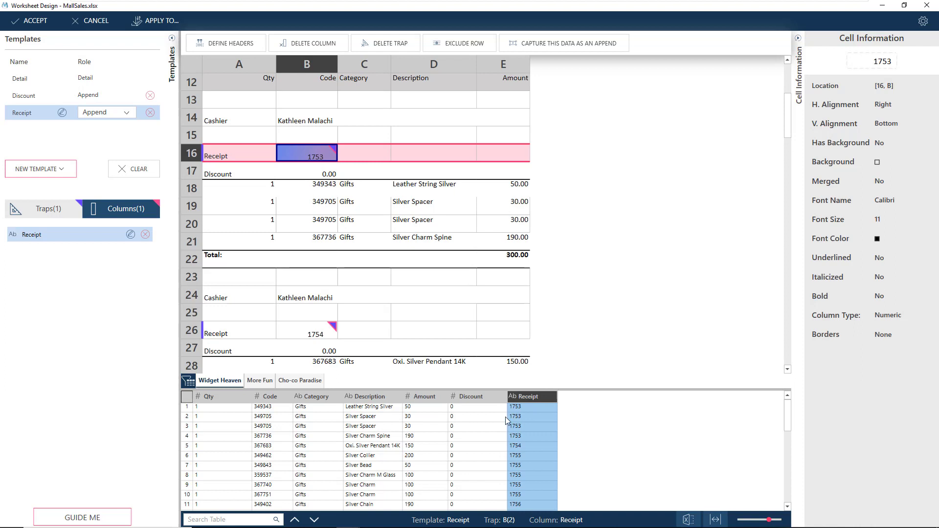
{"action": "left_click", "coordinate": [255, 420]}
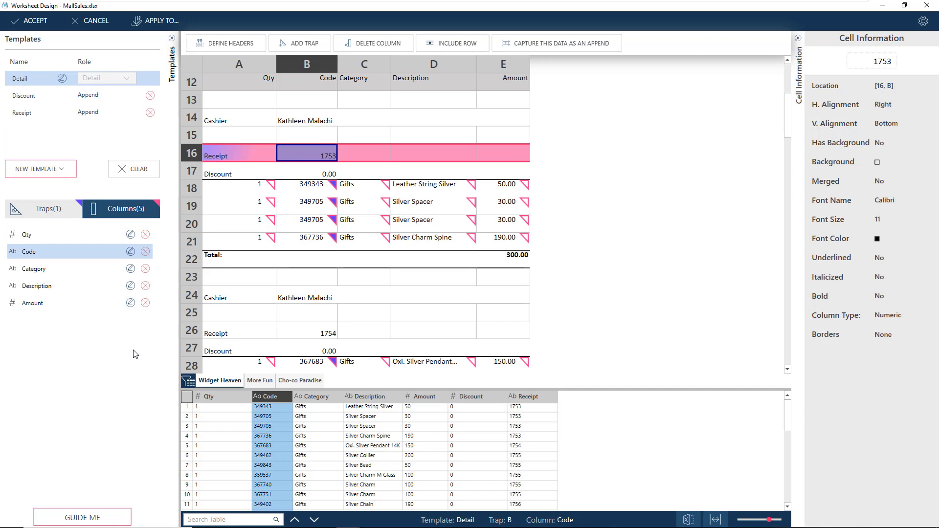
- Add an append template that traps the row 14 cashier cell and captures the cashier name as a column
{"action": "left_click", "coordinate": [309, 123]}
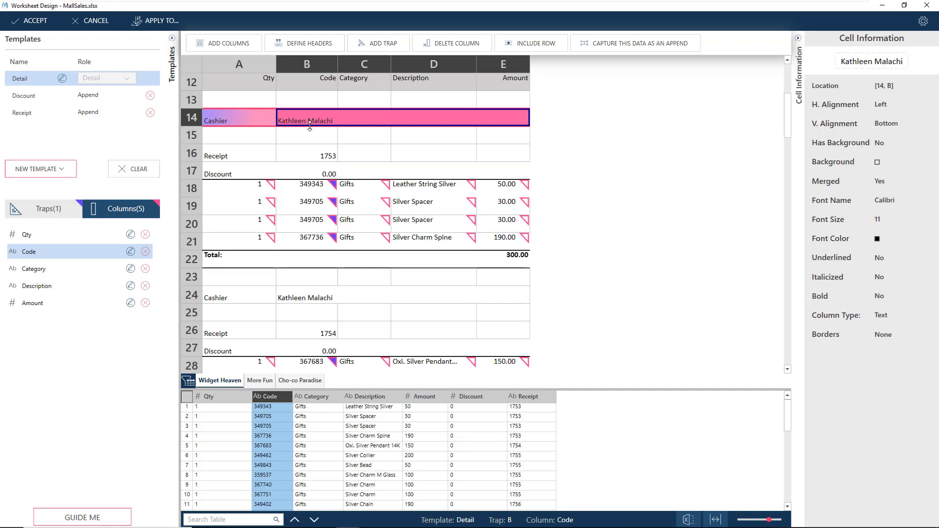
{"action": "left_click", "coordinate": [66, 172]}
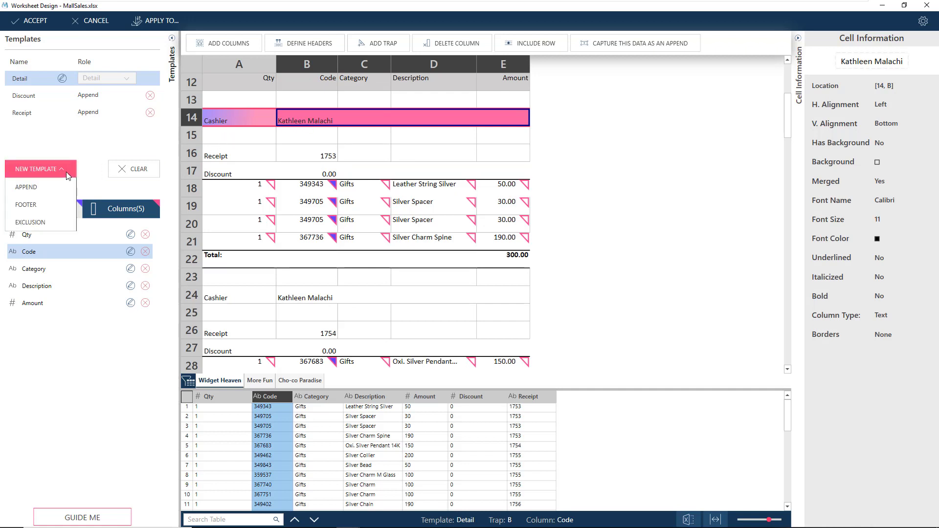
{"action": "left_click", "coordinate": [60, 190]}
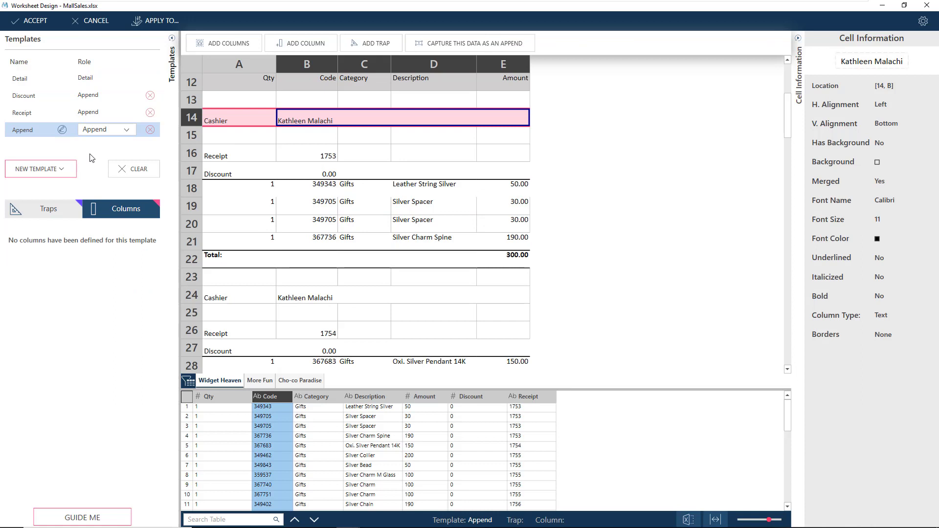
{"action": "left_click", "coordinate": [373, 45]}
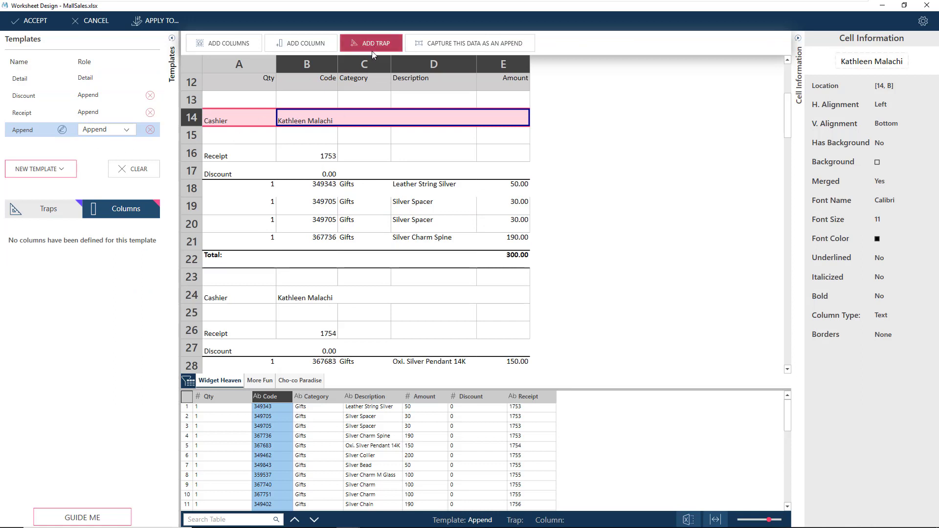
{"action": "left_click", "coordinate": [374, 112]}
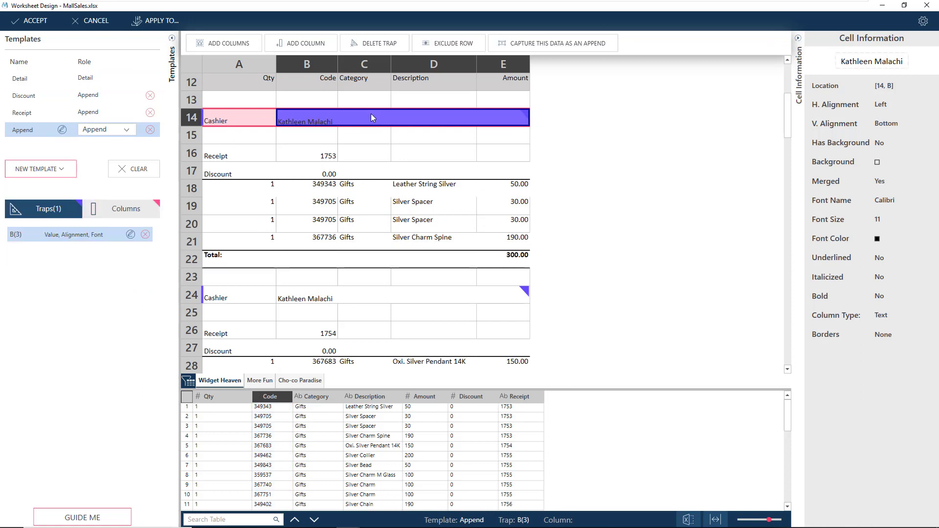
{"action": "left_click", "coordinate": [307, 43]}
{"action": "left_click", "coordinate": [354, 132]}
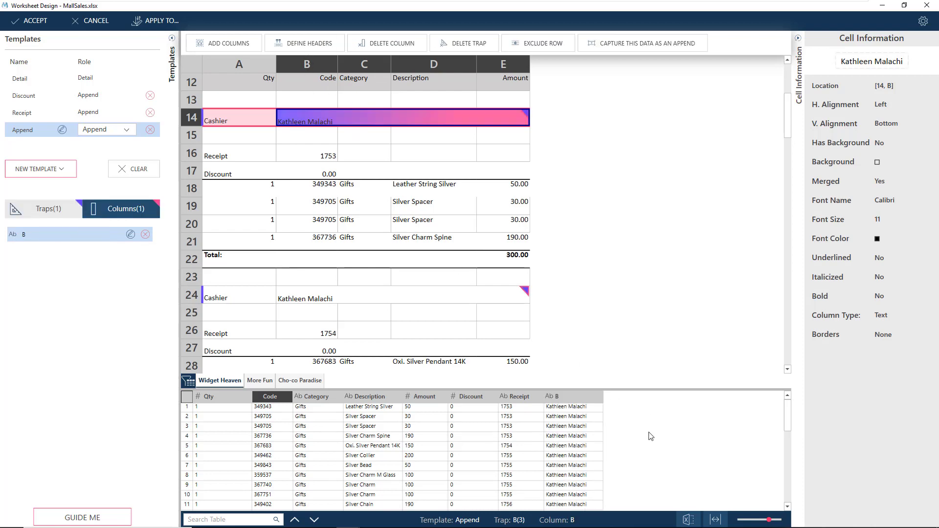
{"action": "scroll", "coordinate": [654, 440], "scroll_direction": "down", "scroll_amount": 8}
{"action": "scroll", "coordinate": [680, 316], "scroll_direction": "down", "scroll_amount": 20}
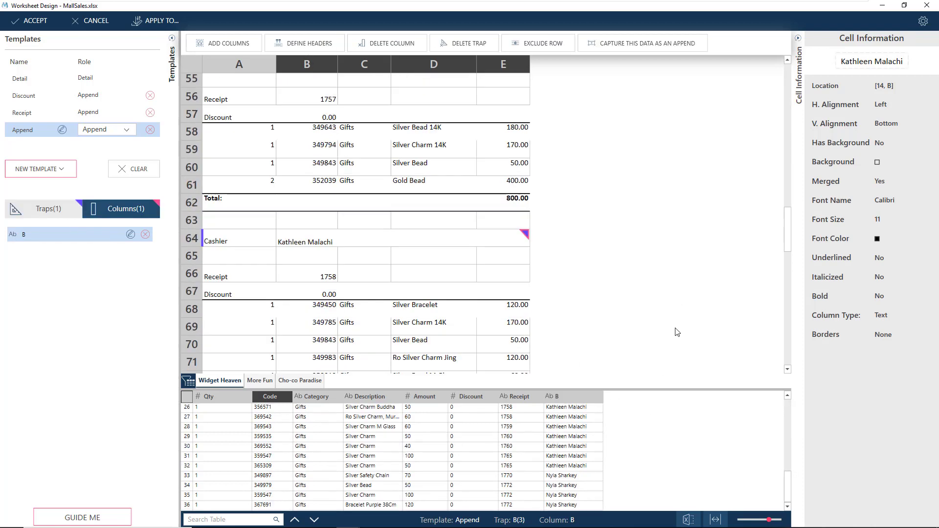
{"action": "scroll", "coordinate": [677, 333], "scroll_direction": "up", "scroll_amount": 20}
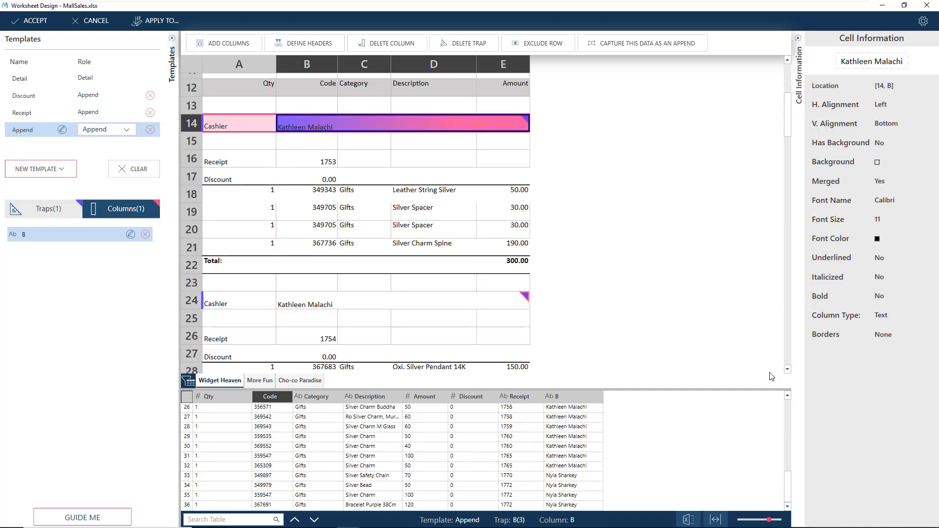
{"action": "scroll", "coordinate": [781, 492], "scroll_direction": "up", "scroll_amount": 8}
- Name the append template and its new column 'Cashier', then add an empty Footer template
{"action": "left_click", "coordinate": [62, 130]}
{"action": "type", "text": "Cashier"}
{"action": "key", "text": "Return"}
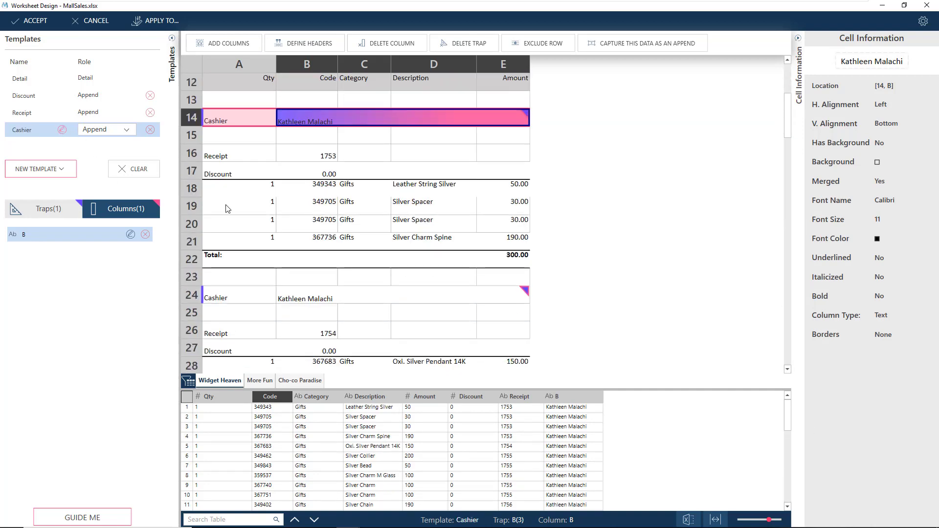
{"action": "double_click", "coordinate": [571, 397]}
{"action": "type", "text": "Cashier"}
{"action": "key", "text": "Return"}
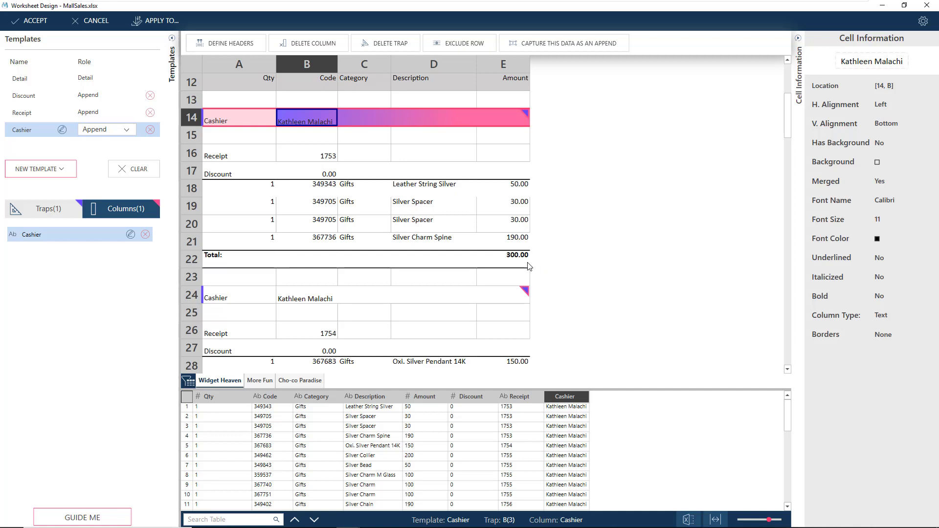
{"action": "left_click", "coordinate": [63, 170]}
{"action": "left_click", "coordinate": [57, 201]}
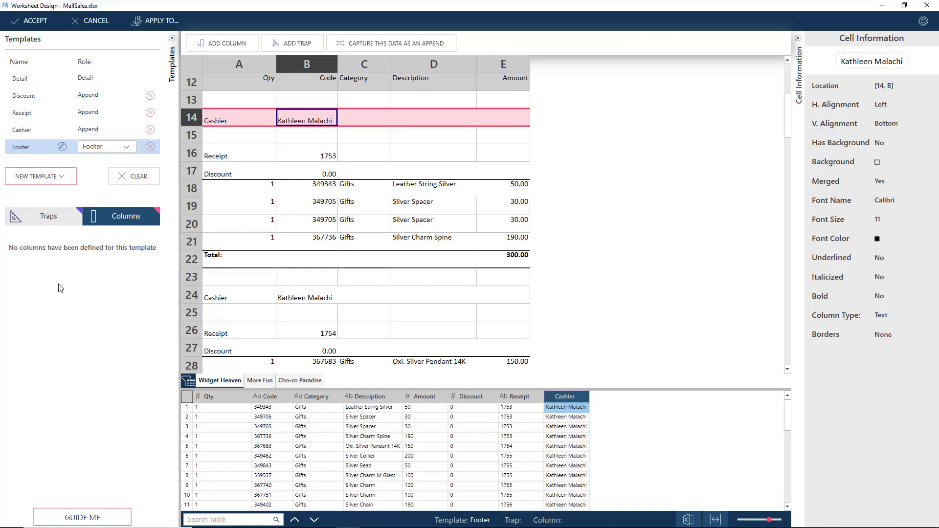
- Trap rows whose A22 cell exactly matches 'Total:' and verify the trap's value rule
{"action": "left_click", "coordinate": [222, 256]}
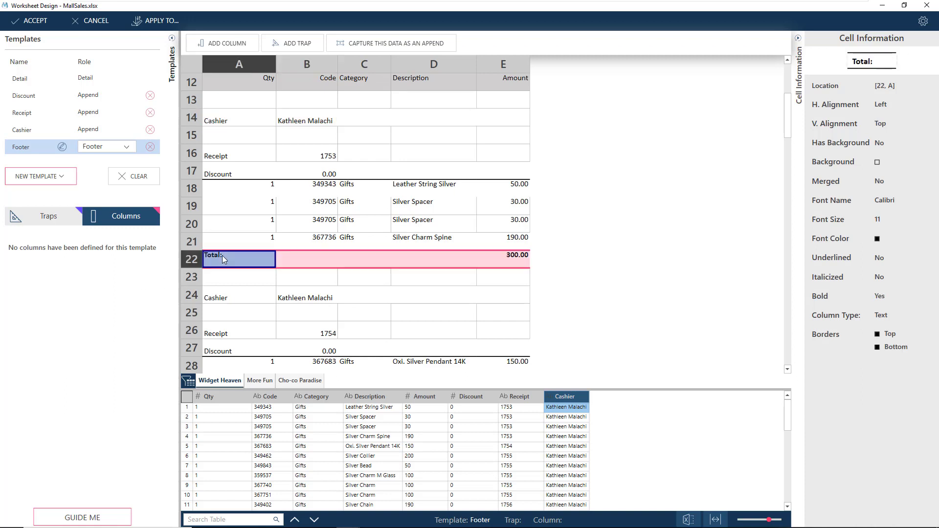
{"action": "right_click", "coordinate": [236, 260]}
{"action": "mouse_move", "coordinate": [311, 297]}
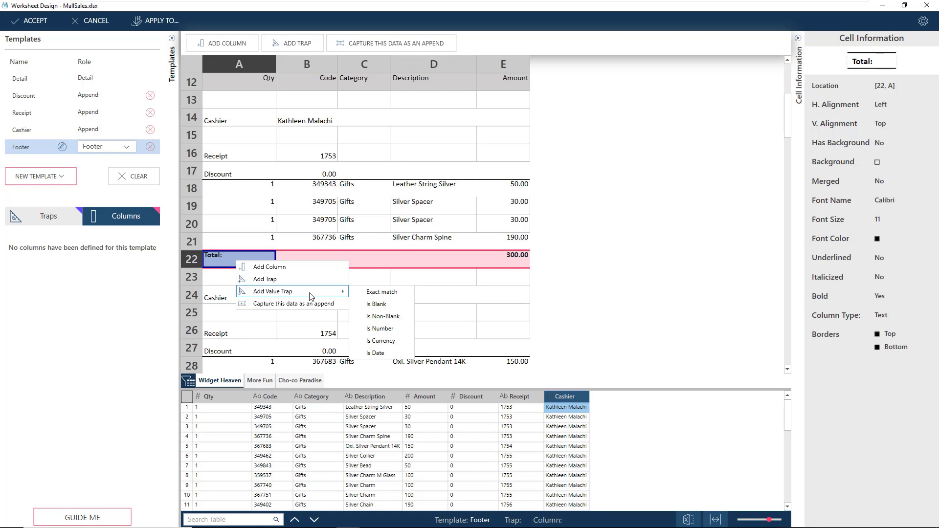
{"action": "left_click", "coordinate": [405, 293]}
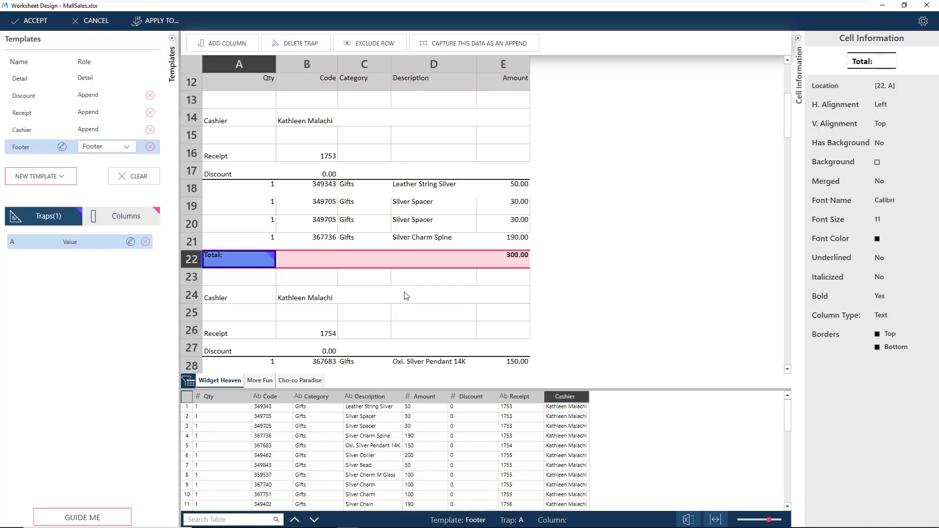
{"action": "left_click", "coordinate": [129, 242]}
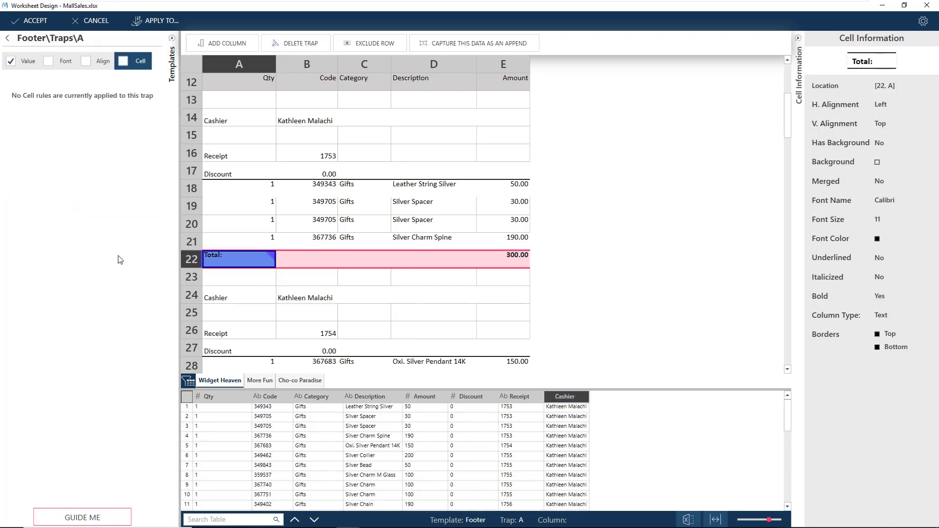
{"action": "left_click", "coordinate": [32, 62]}
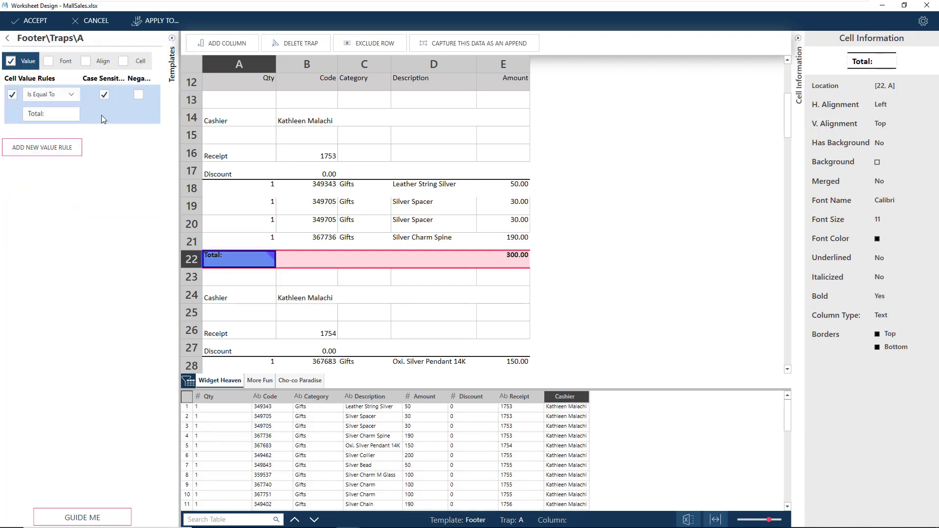
{"action": "left_click", "coordinate": [7, 38]}
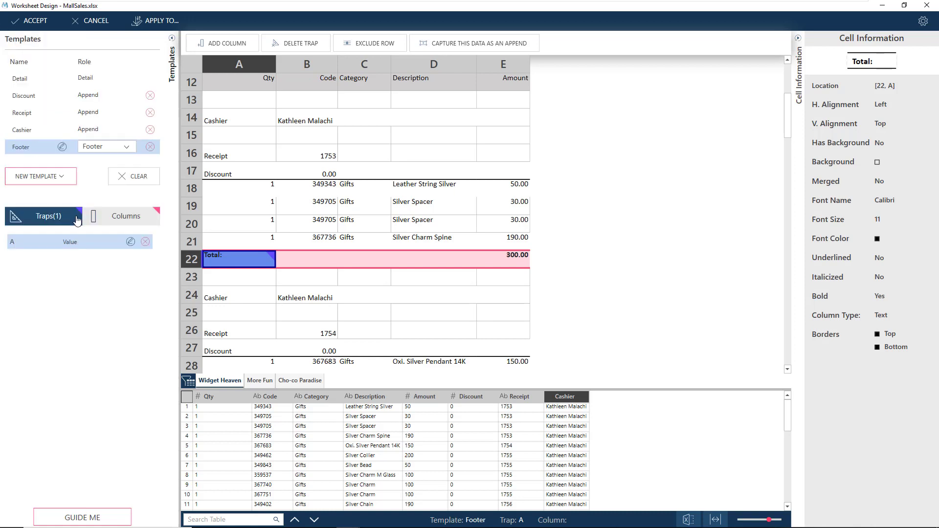
- Capture the E22 total amount (300.00) as a new column named 'Total'
{"action": "left_click", "coordinate": [504, 264]}
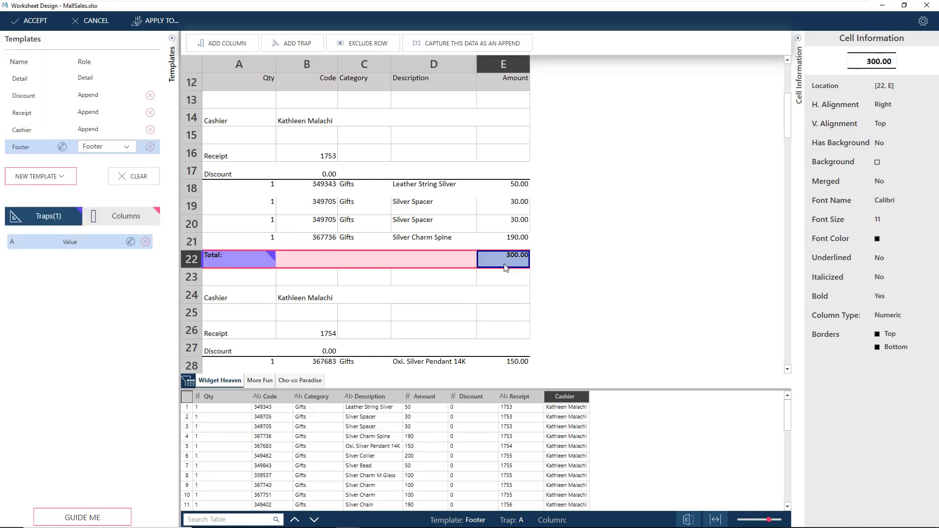
{"action": "left_click", "coordinate": [230, 45]}
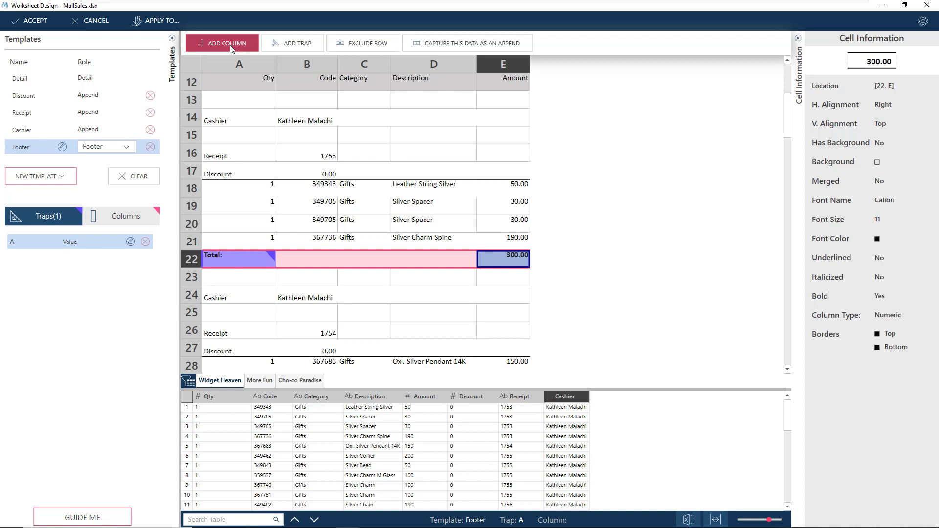
{"action": "left_click", "coordinate": [609, 395]}
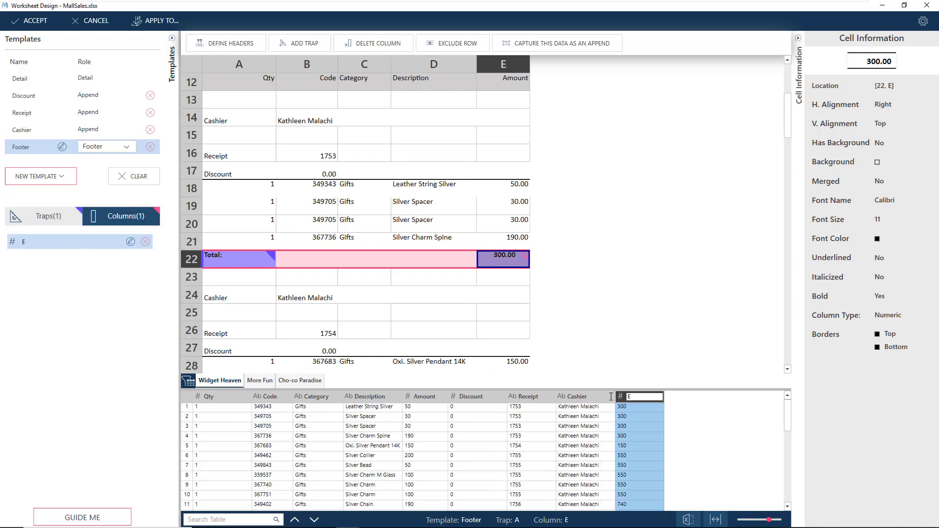
{"action": "left_click", "coordinate": [640, 396]}
{"action": "type", "text": "Total"}
{"action": "key", "text": "Return"}
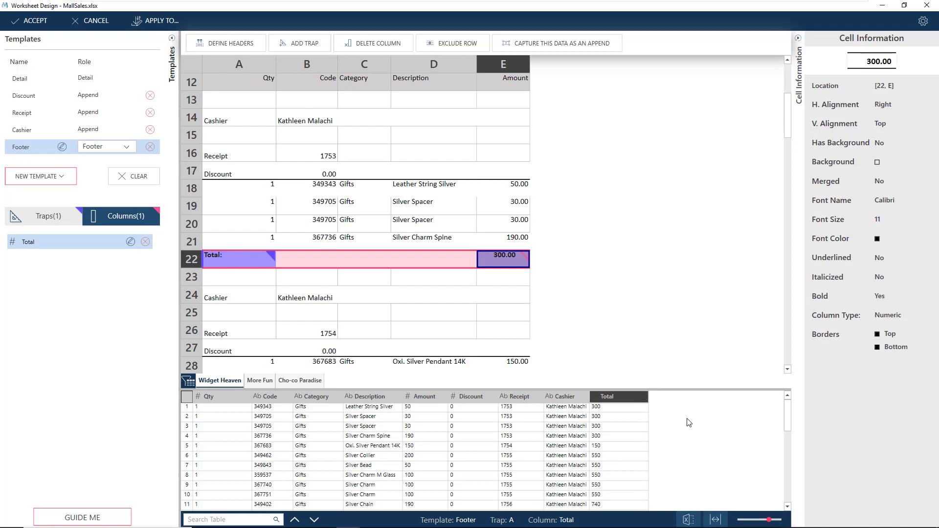
{"action": "scroll", "coordinate": [712, 286], "scroll_direction": "down", "scroll_amount": 15}
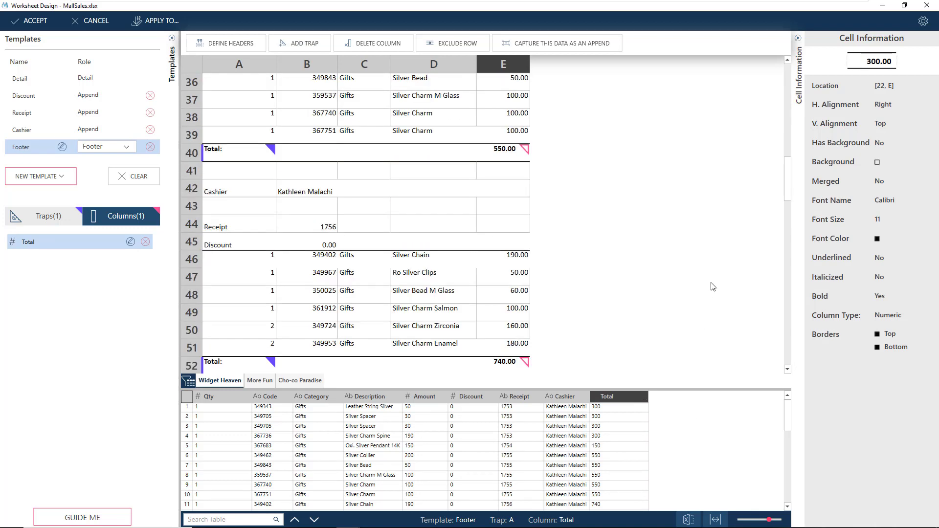
{"action": "scroll", "coordinate": [714, 287], "scroll_direction": "up", "scroll_amount": 17}
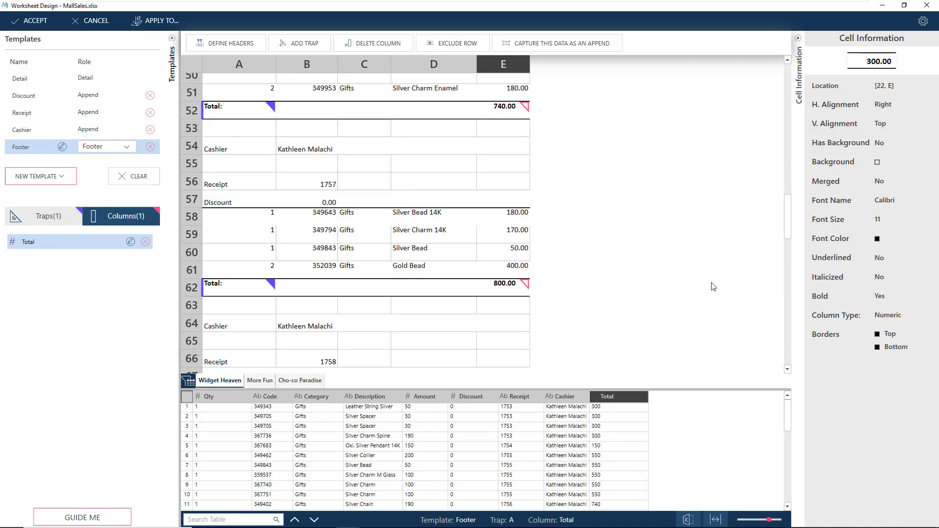
{"action": "scroll", "coordinate": [714, 287], "scroll_direction": "down", "scroll_amount": 2}
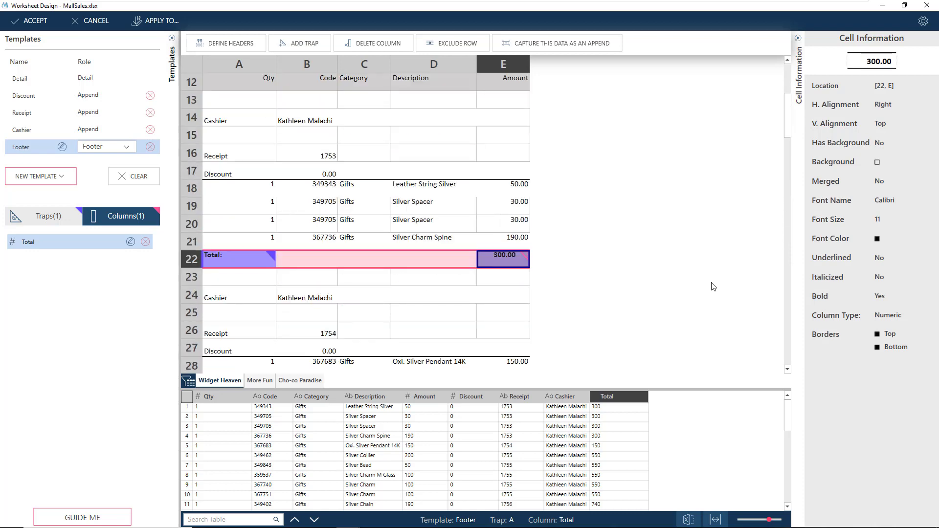
- Accept the design and apply it to Widget Heaven, loading the 36-row MallSales table, then view the Transform and Combine options
{"action": "left_click", "coordinate": [34, 22]}
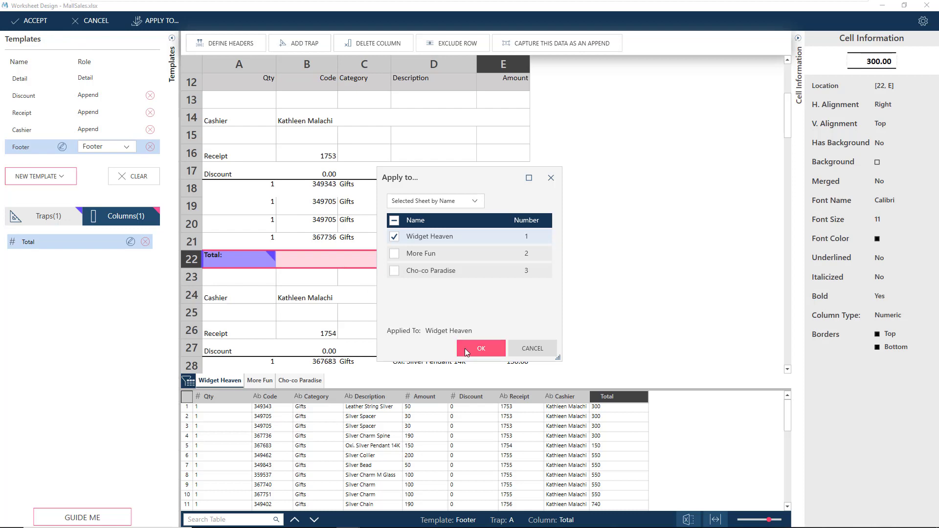
{"action": "left_click", "coordinate": [481, 348]}
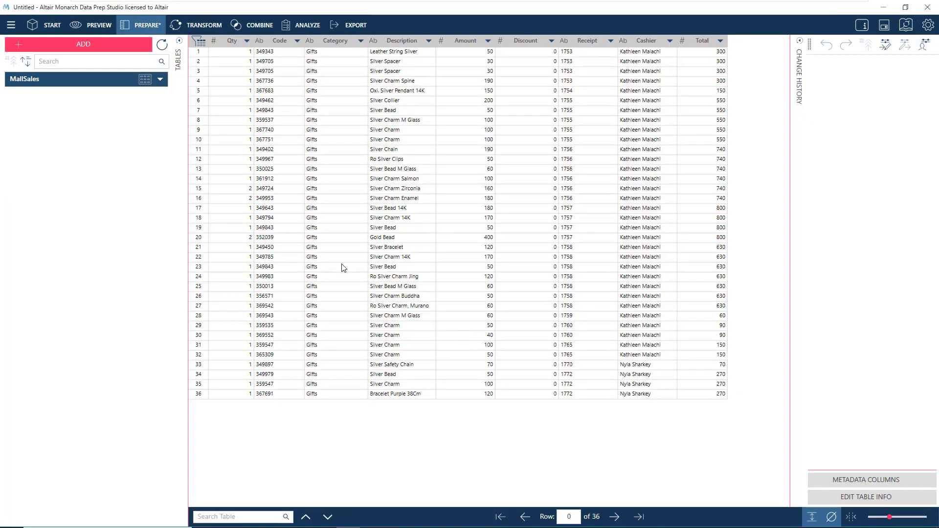
{"action": "left_click", "coordinate": [220, 25]}
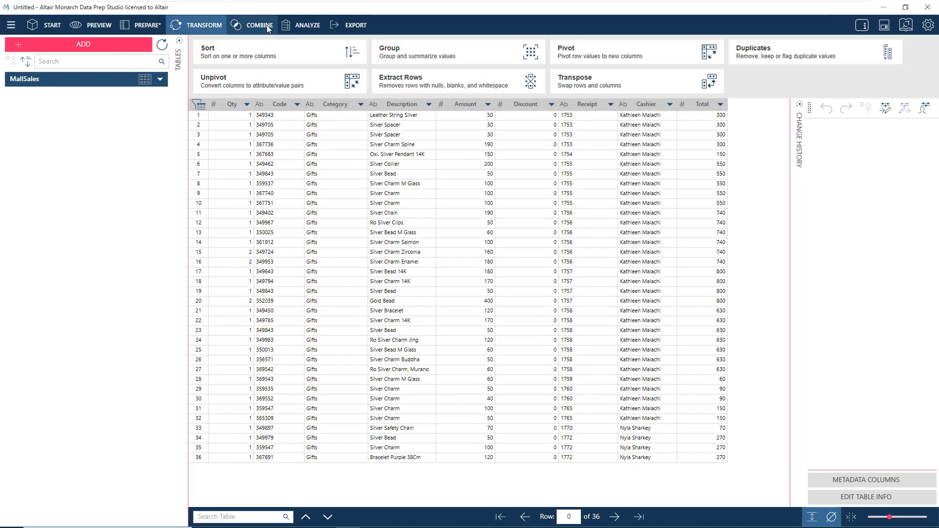
{"action": "left_click", "coordinate": [264, 26]}
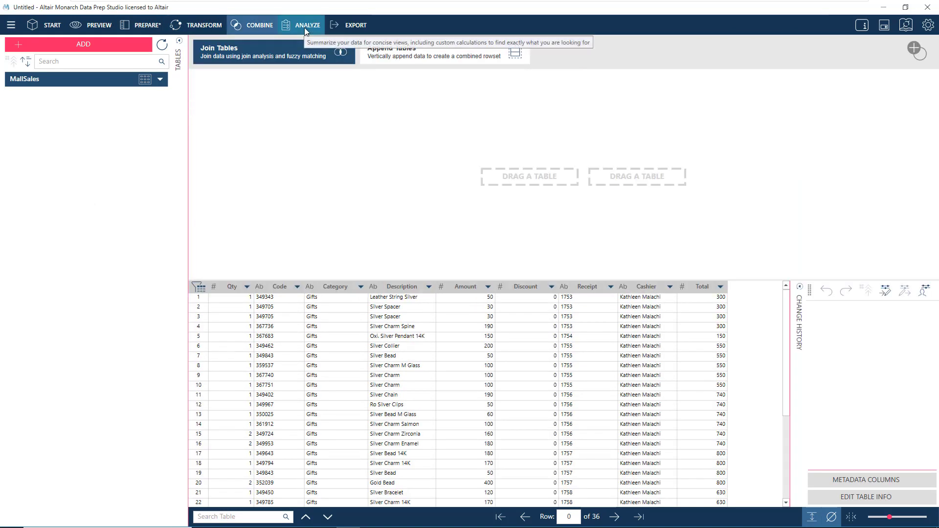